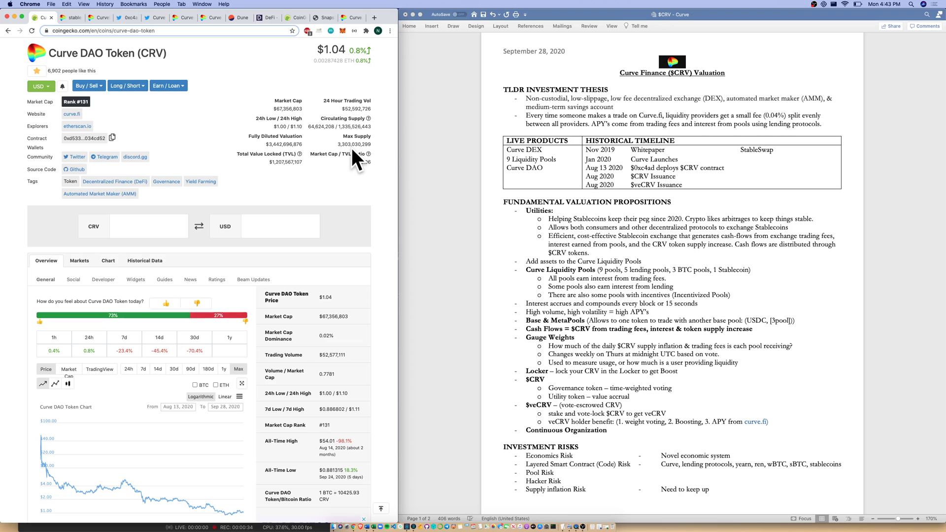
- In the TLDR thesis, bold 'liquidity providers' and the sentence 'APY's come from trading fees and interest…'
left_click(519, 100)
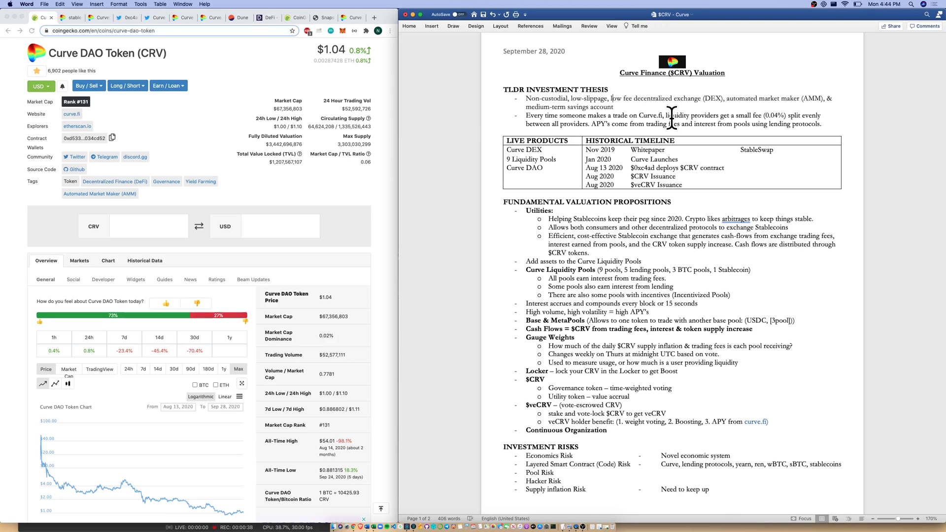
key("Down")
left_click(720, 115)
key("shift+Left")
key("shift+Left")
key("shift+Left")
key("shift+Left")
key("shift+Left")
key("shift+Left")
key("shift+Left")
key("shift+Left")
key("shift+Left")
key("shift+Left")
key("shift+Left")
key("shift+Left")
key("shift+Left")
key("shift+Left")
key("shift+Left")
key("super+b")
key("Right")
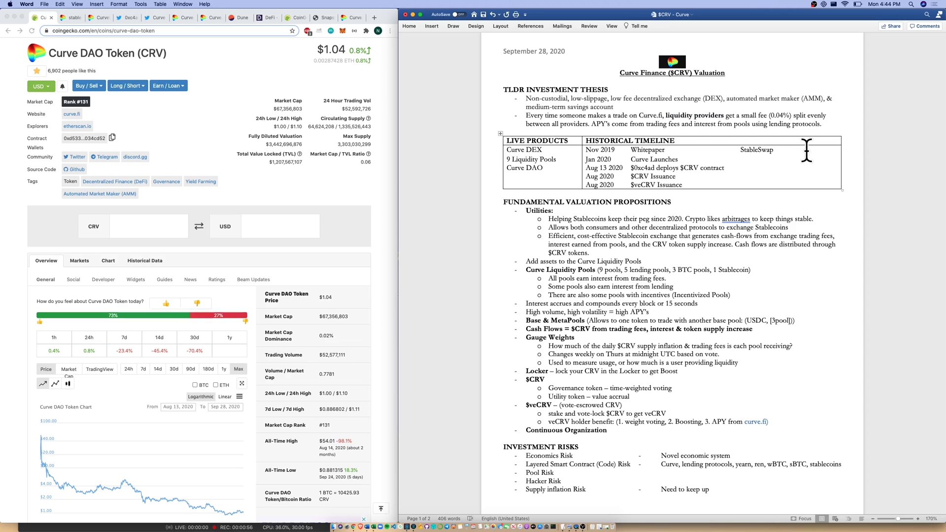
left_click(593, 124)
key("shift+End")
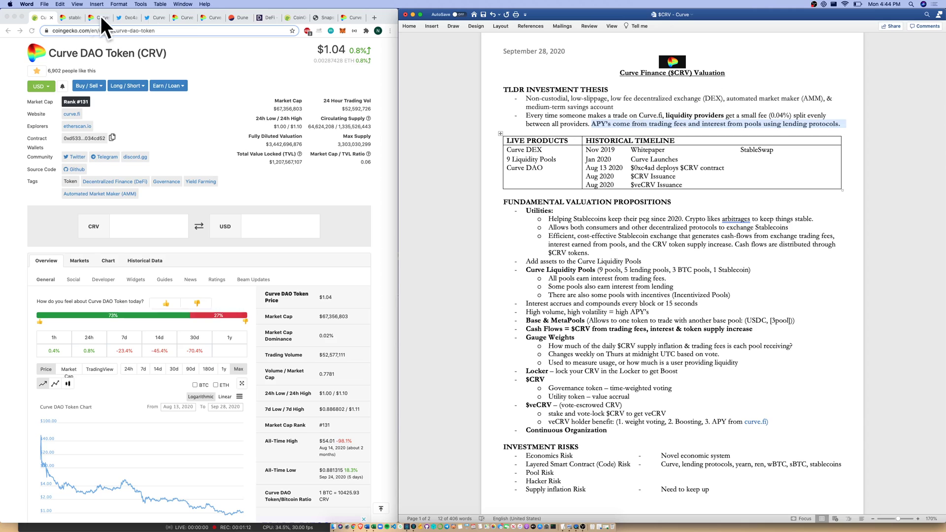
- Show page 3 of stableswap-paper.pdf with its invariant and price slippage figures
left_click(74, 18)
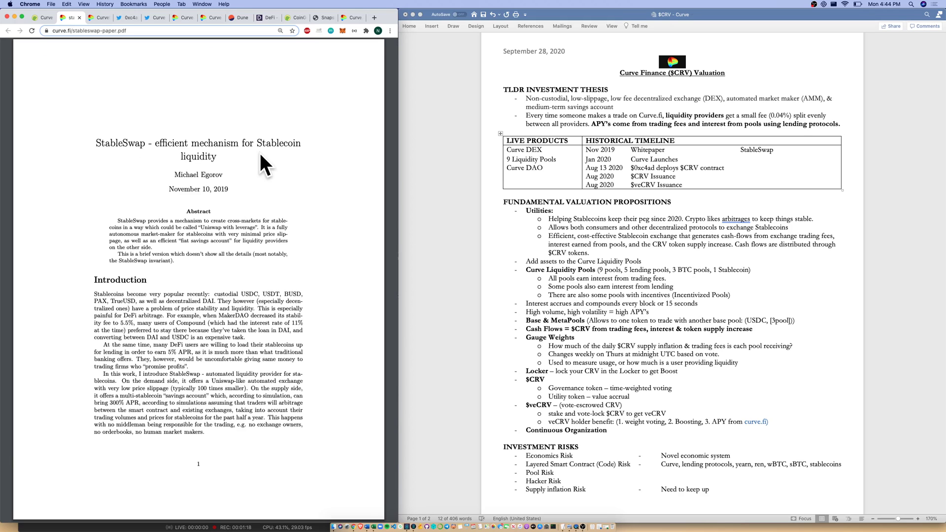
scroll(234, 165, "down", 20)
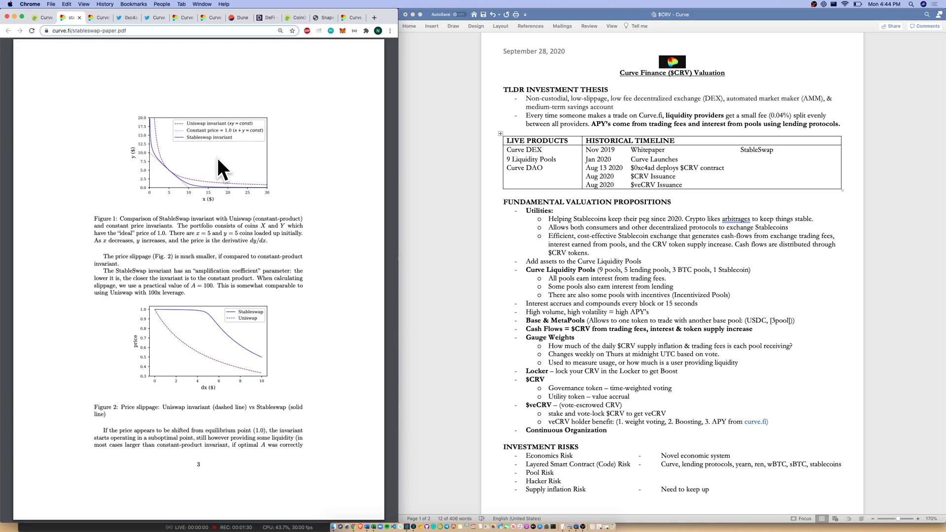
- Show the CurveDAO.pdf whitepaper fitted to page width
left_click(91, 22)
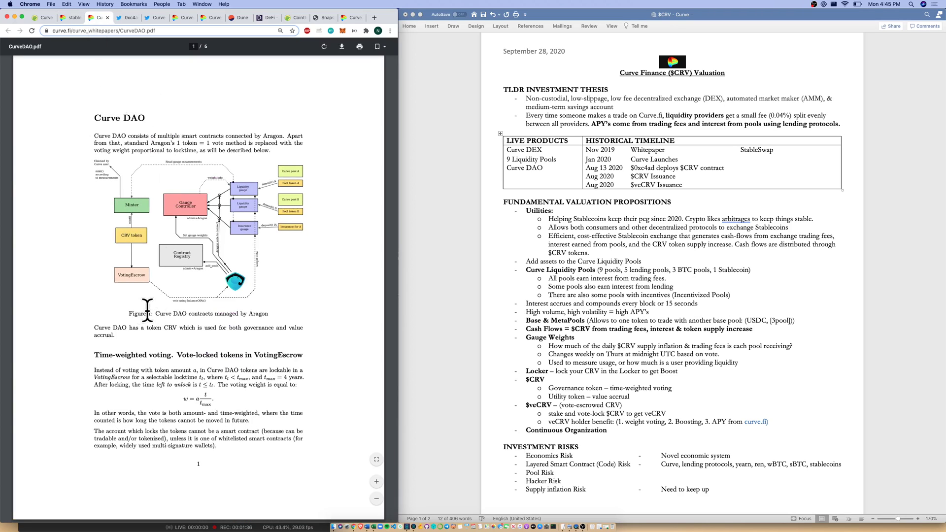
left_click_drag(93, 327, 119, 329)
left_click(271, 388)
left_click(375, 458)
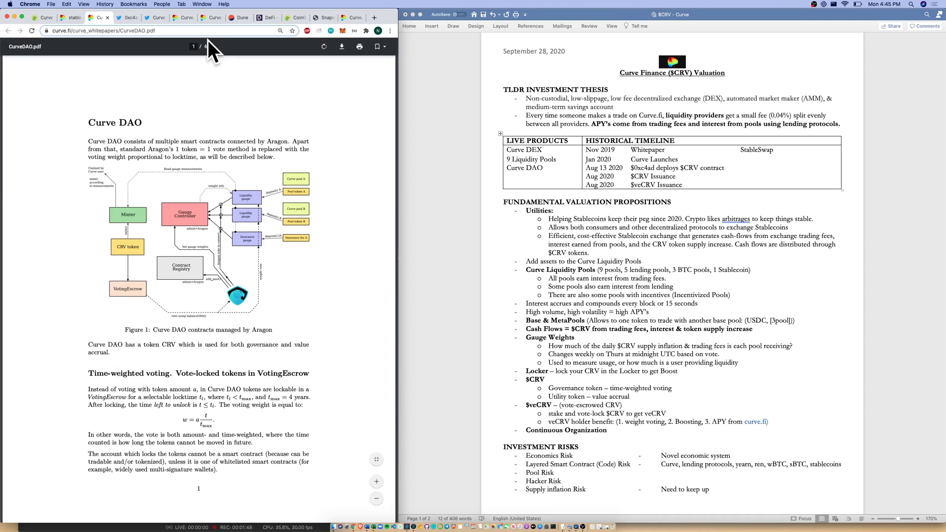
- Select the '$0xc4ad deploys $CRV contract' entry in the Word historical timeline table
left_click(577, 206)
left_click(652, 169)
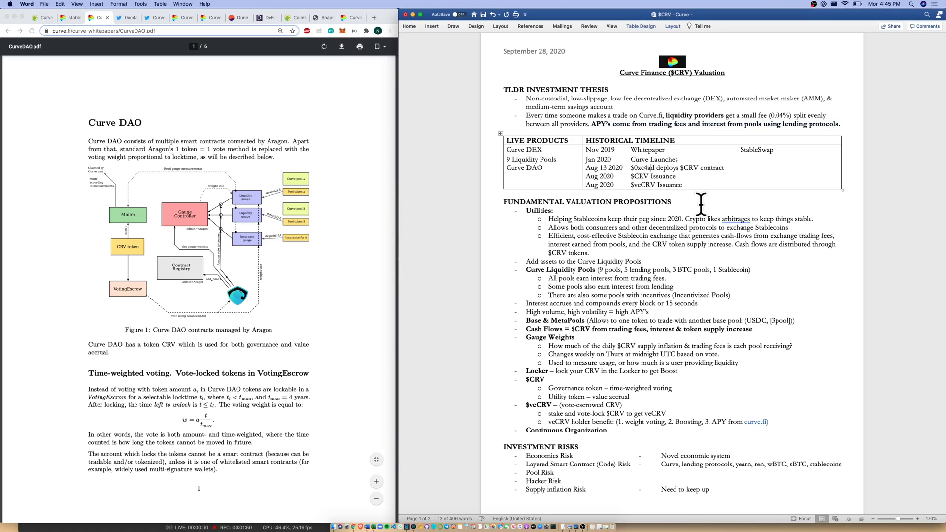
key("Home")
key("shift+End")
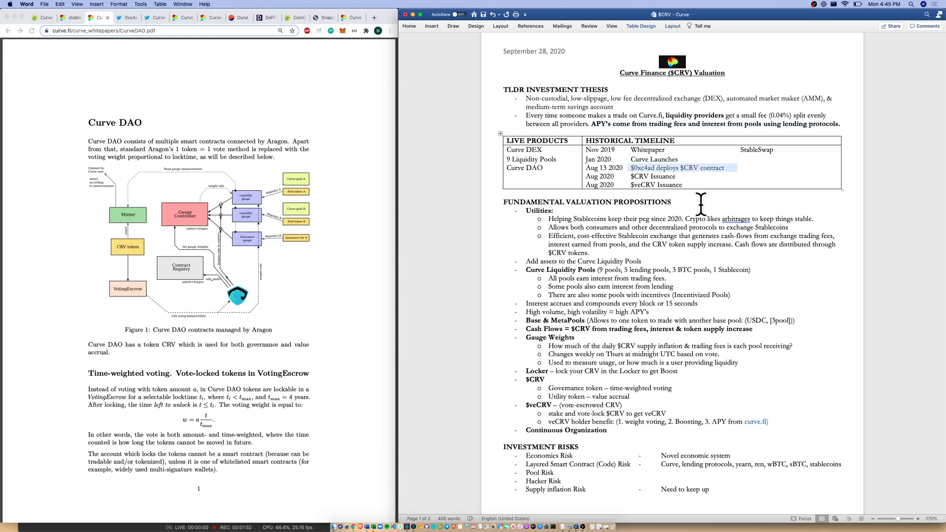
- Browse the 0xc4ad profile and Curve's Aug 13 tweets, then select the '$0xc4ad deploys $CRV contract' entry
left_click(123, 20)
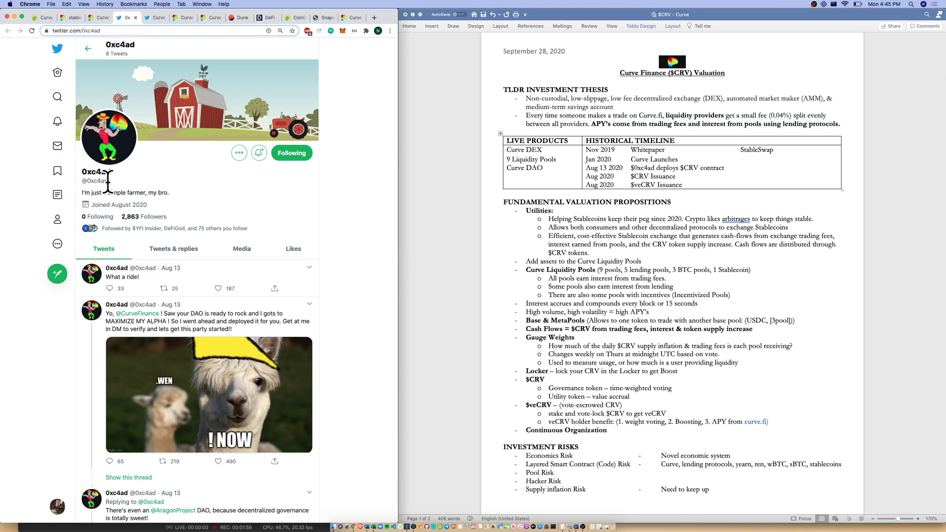
scroll(156, 331, "down", 1)
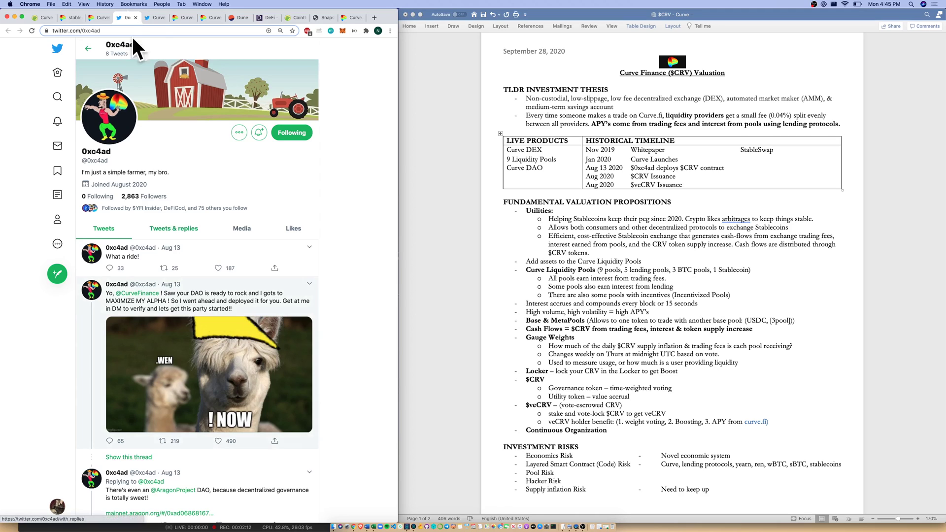
left_click(155, 17)
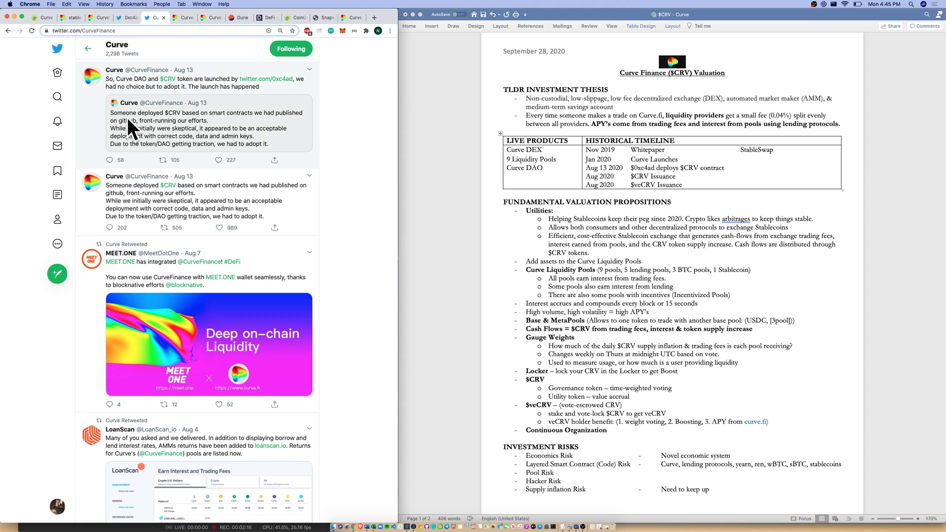
mouse_move(124, 181)
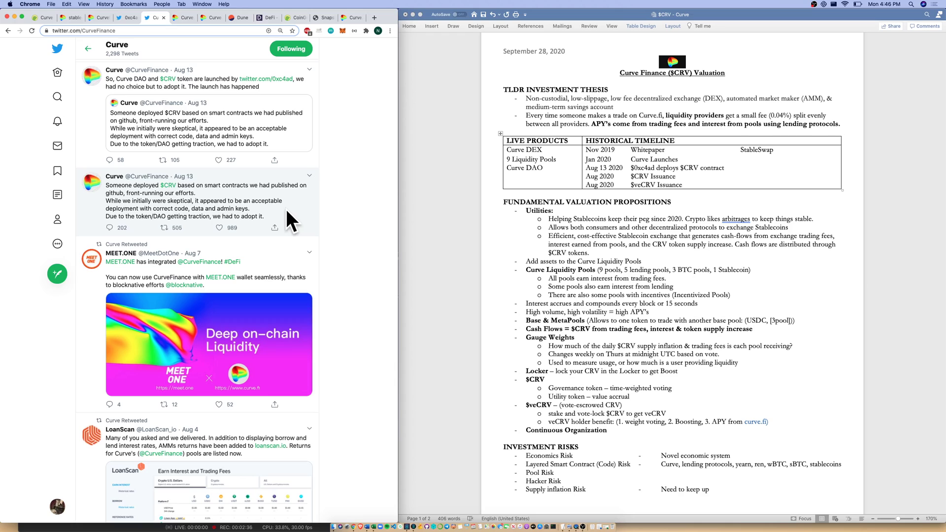
left_click_drag(630, 167, 734, 169)
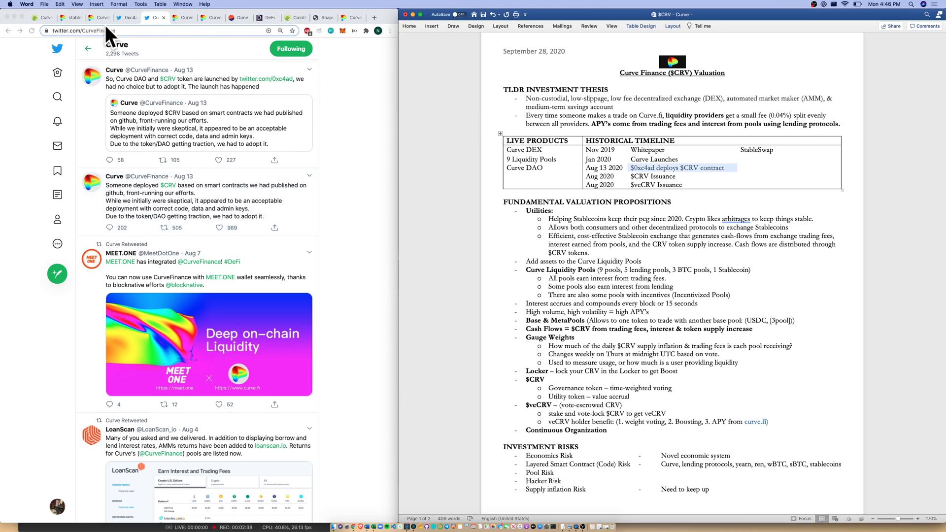
- Check the latest CRV price on CoinGecko's Max chart spanning Aug 13 to Sep 28, 2020
left_click(39, 17)
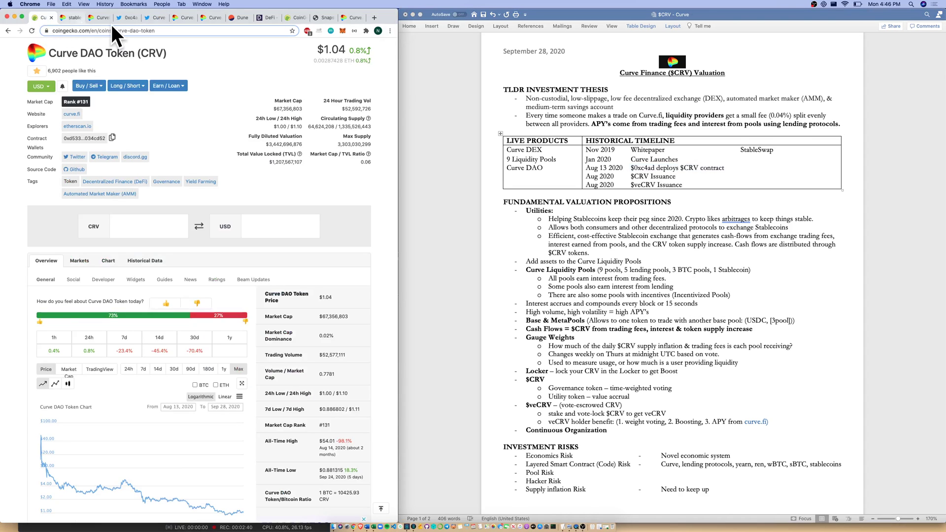
left_click(460, 192)
scroll(258, 236, "down", 5)
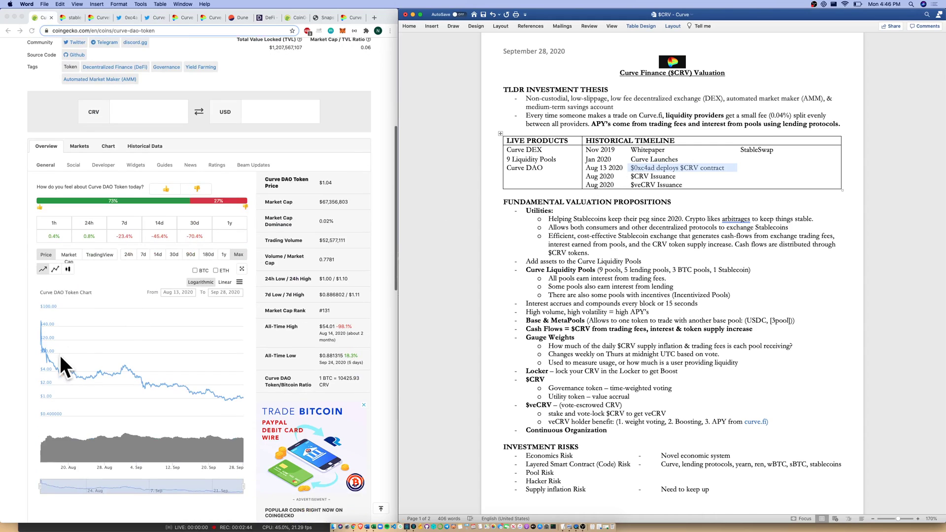
left_click(54, 363)
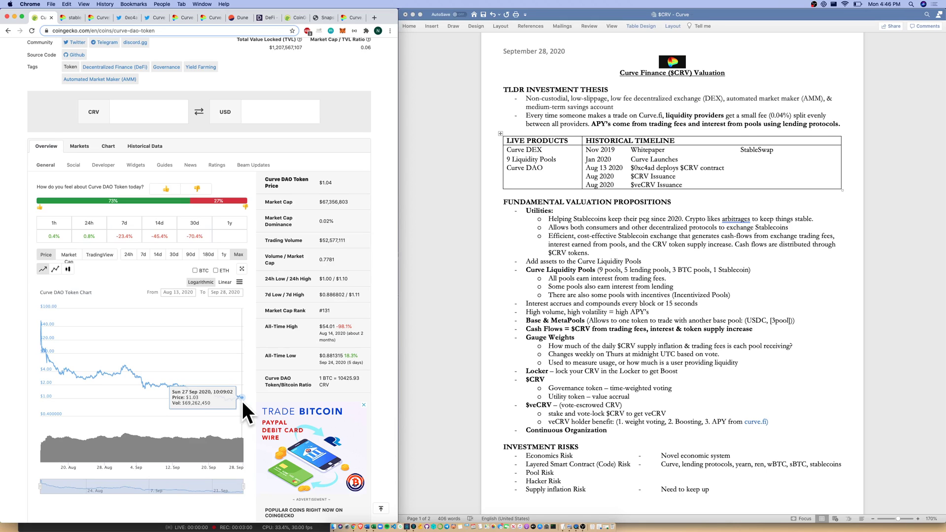
scroll(462, 303, "up", 2)
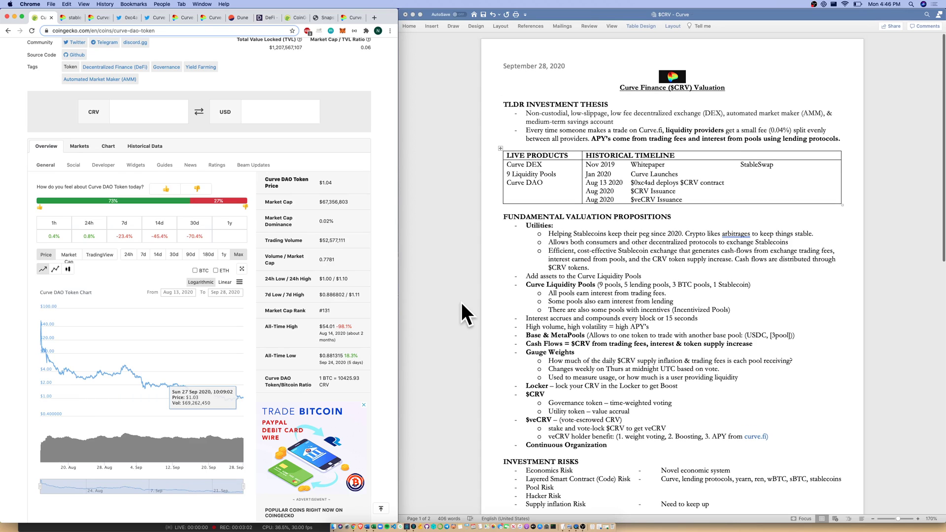
scroll(288, 283, "up", 5)
- Bold the Utilities bullet about keeping stablecoins pegged in the Word notes
scroll(288, 282, "down", 2)
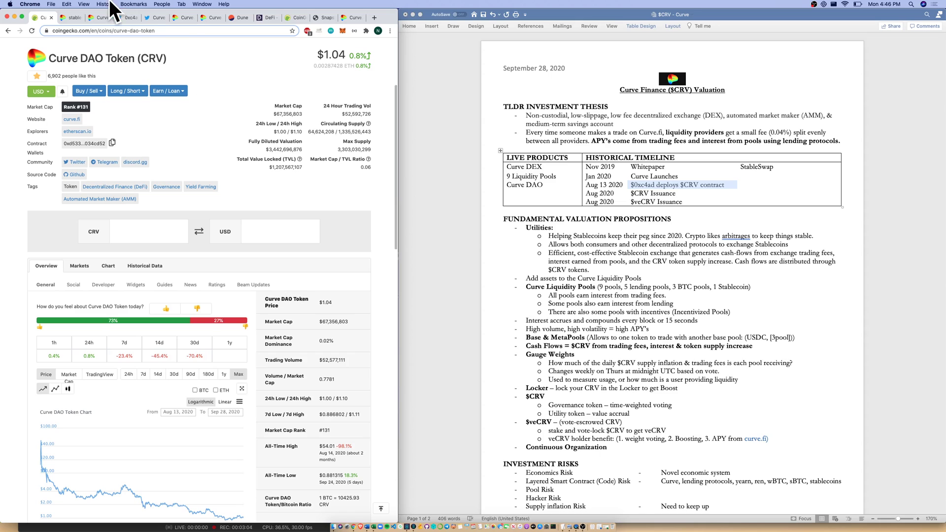
left_click(179, 16)
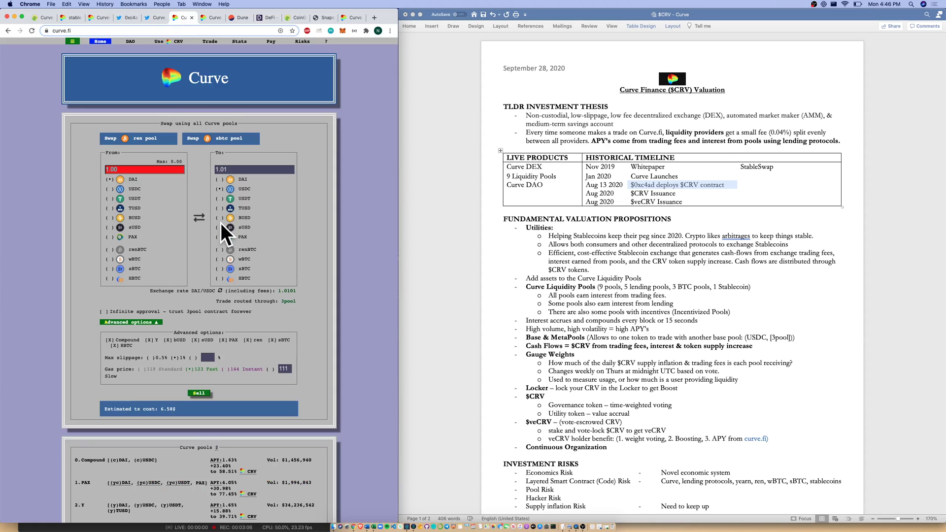
left_click(594, 244)
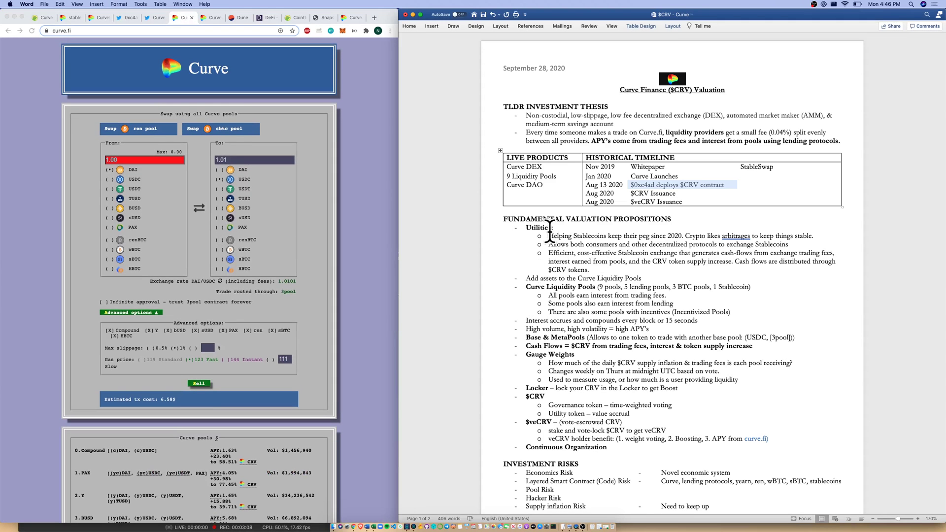
triple_click(549, 234)
key("super+b")
left_click(632, 313)
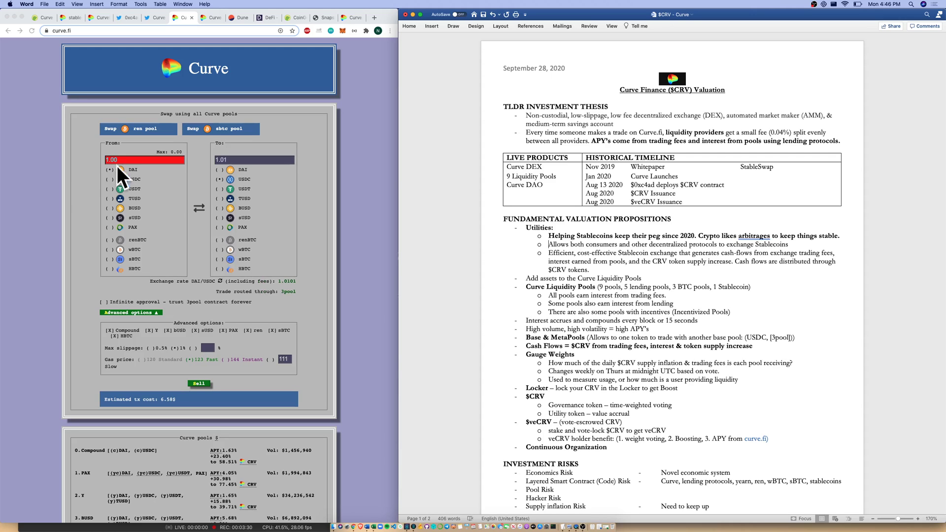
- On Curve.fi, quote a DAI to sUSD swap and bring up the pools menu
left_click(221, 242)
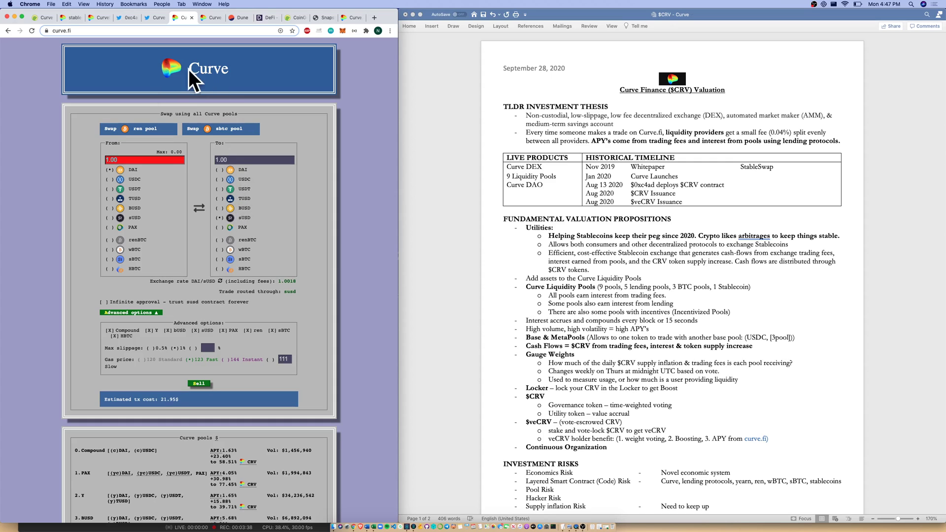
scroll(188, 69, "up", 1)
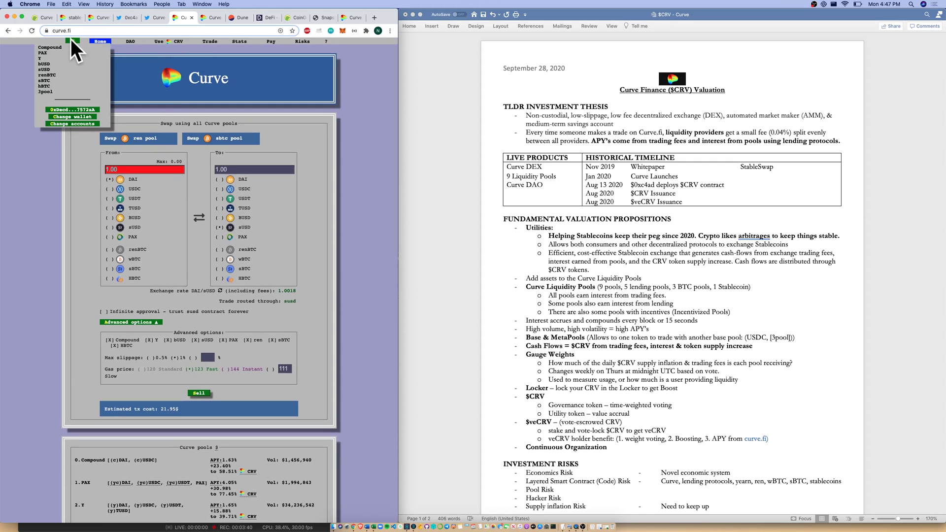
mouse_move(75, 42)
- View the sUSD deposit form, select the Curve Liquidity Pools pool counts in Word, then show Curve's home page
left_click(74, 69)
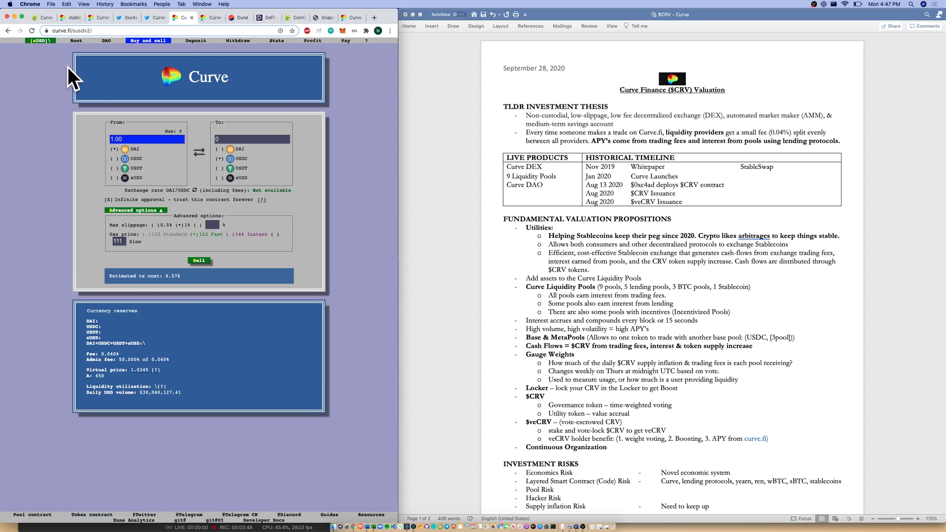
left_click(199, 41)
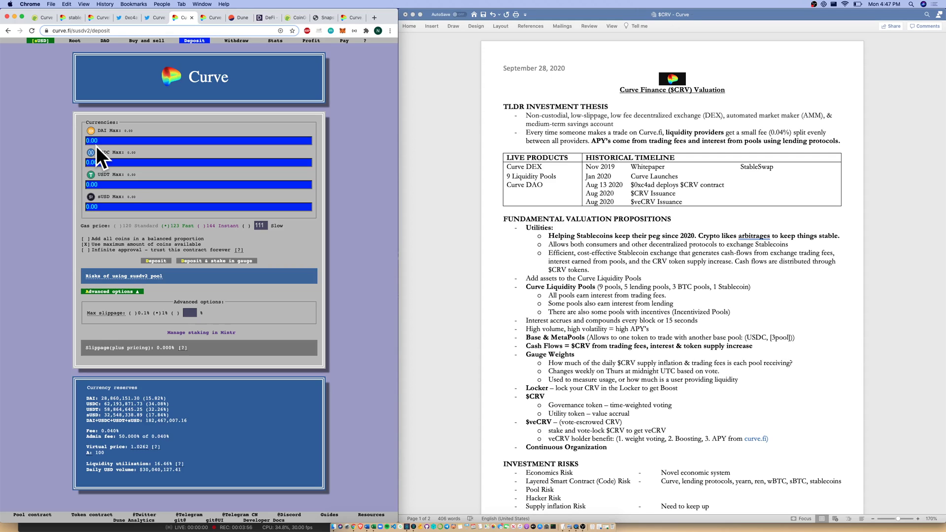
left_click(604, 287)
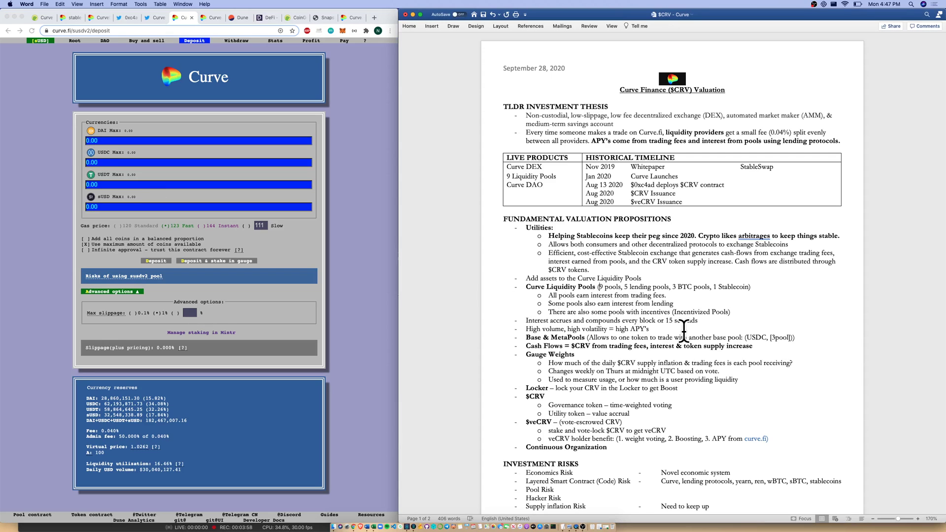
key("shift+End")
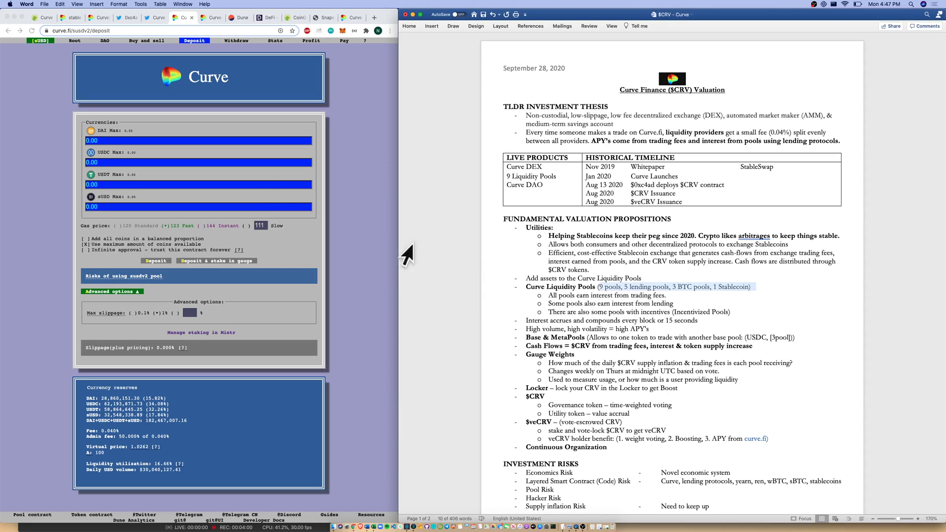
left_click(270, 185)
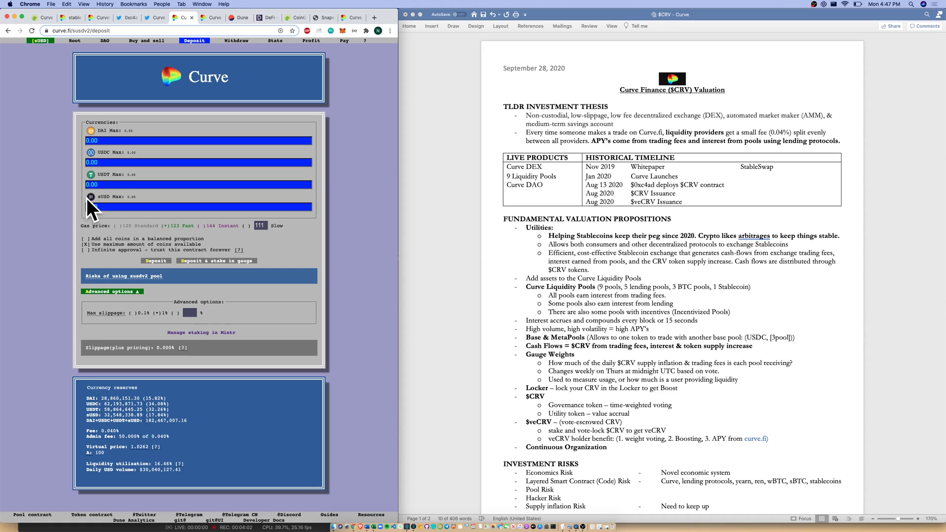
left_click(70, 39)
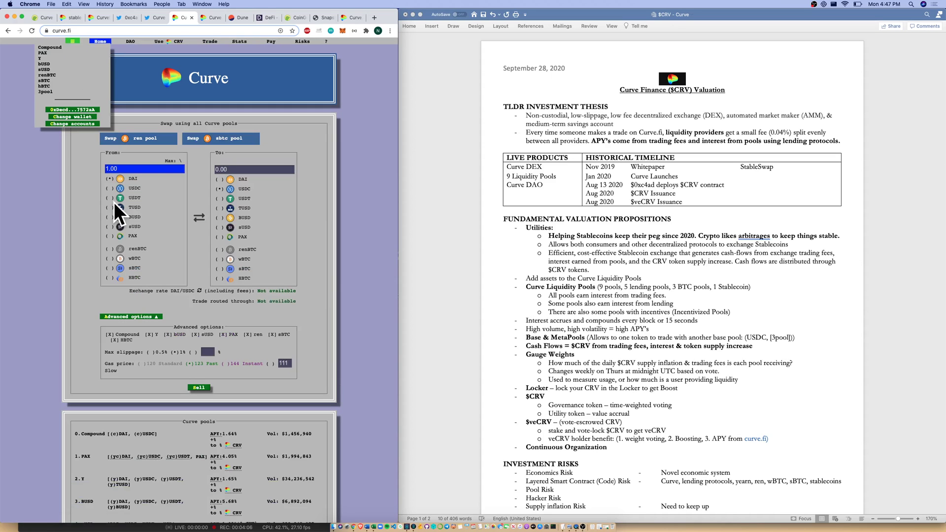
- Zoom into Curve's pools table, glance at the Compound pool, then return to the nine-pool list
scroll(114, 207, "down", 10)
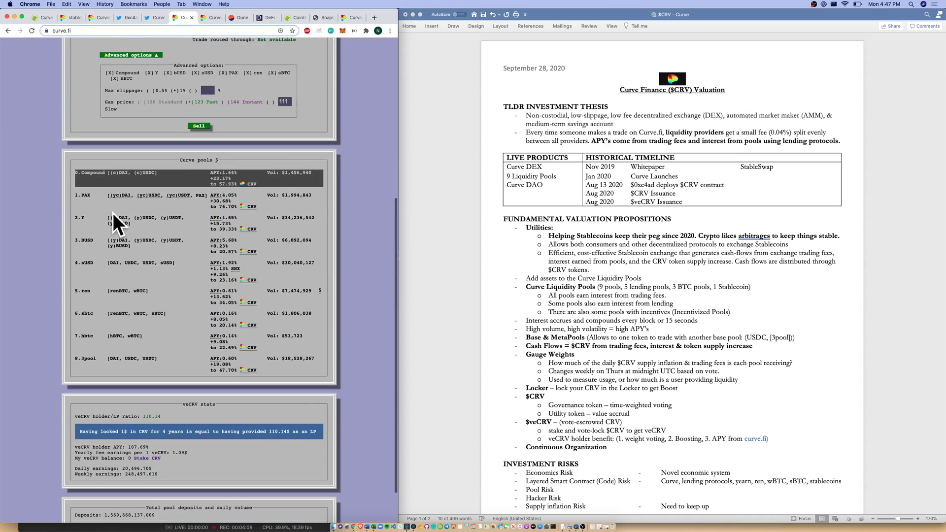
key("super+equal")
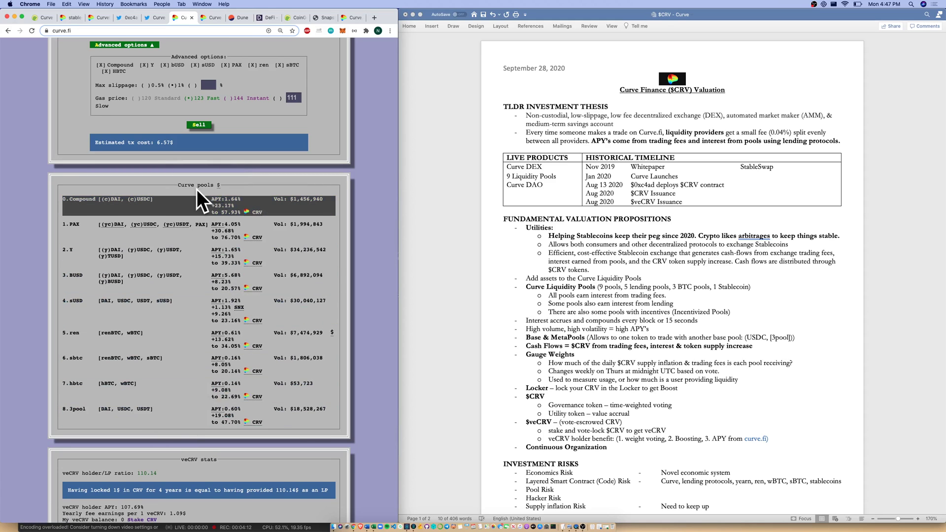
left_click(111, 219)
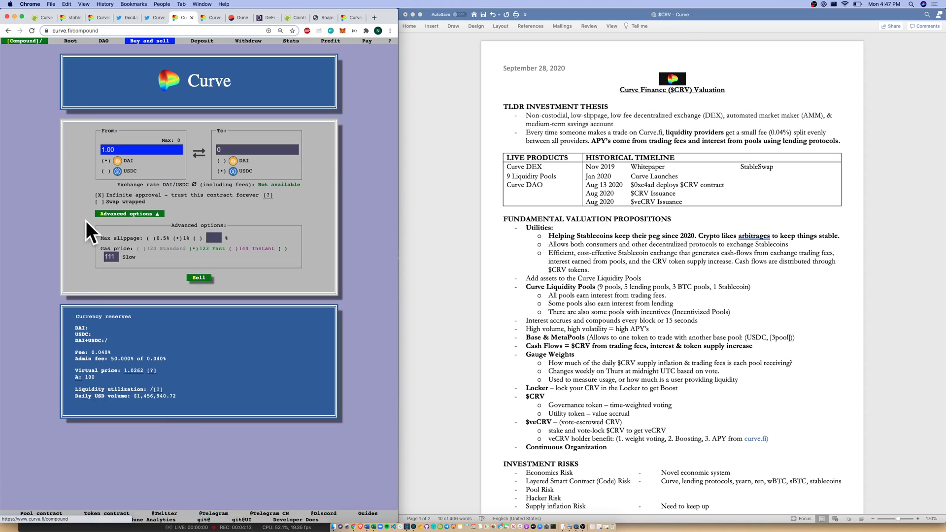
left_click(8, 30)
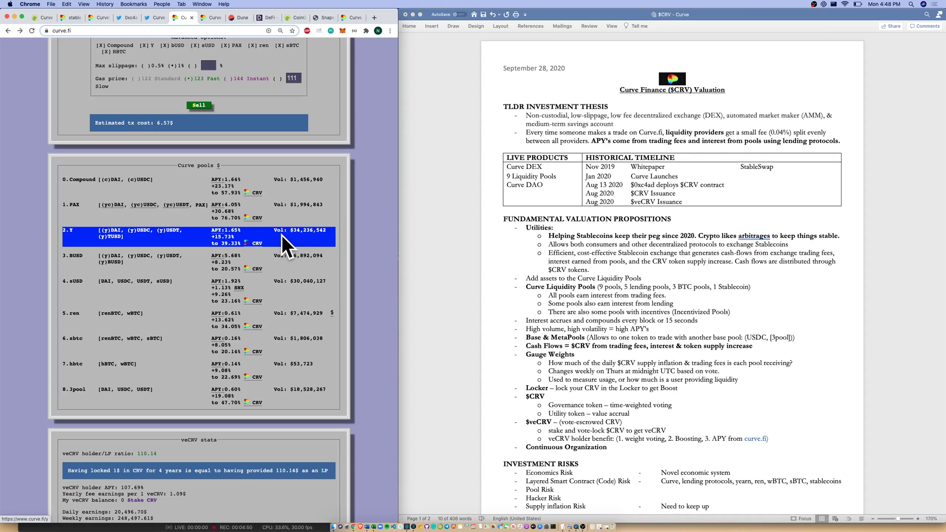
- Bold the trading-fees, lending-interest and incentivized-pools sub-bullets under Curve Liquidity Pools
left_click(647, 308)
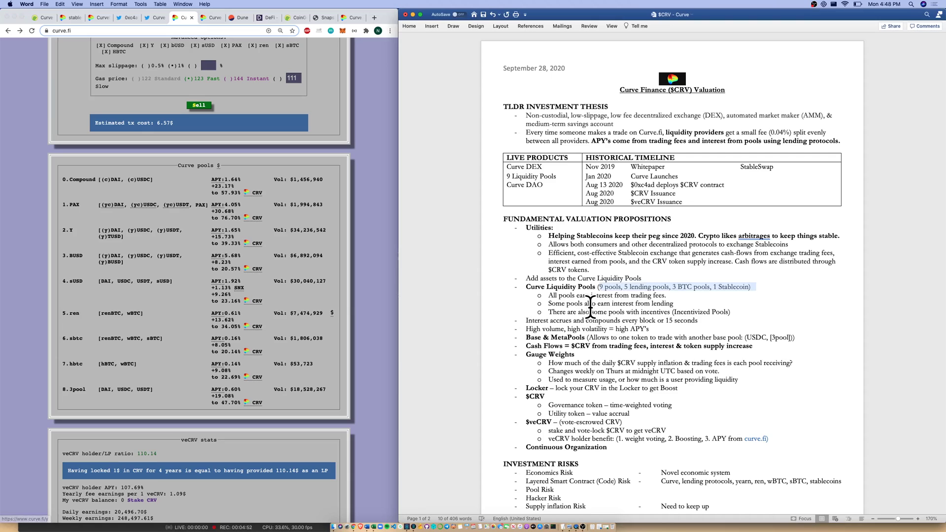
left_click(675, 296)
triple_click(677, 297)
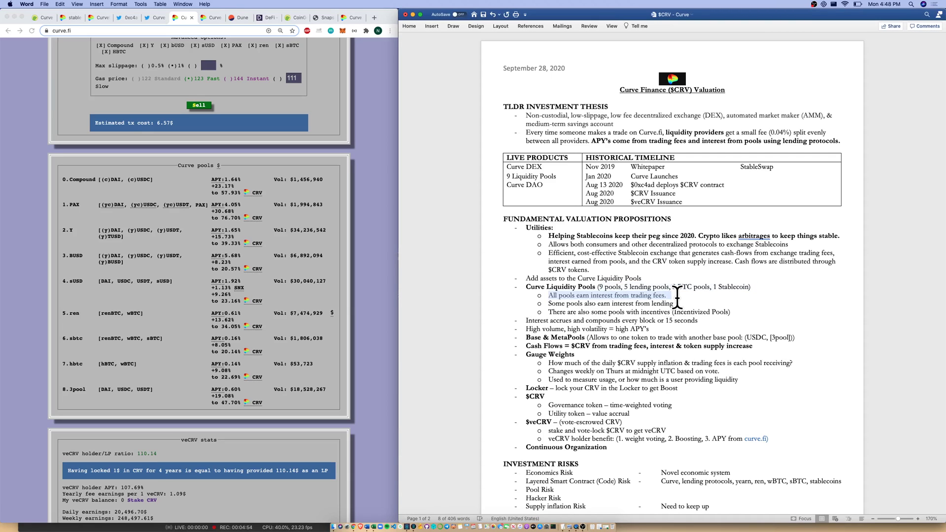
key("super+b")
triple_click(677, 299)
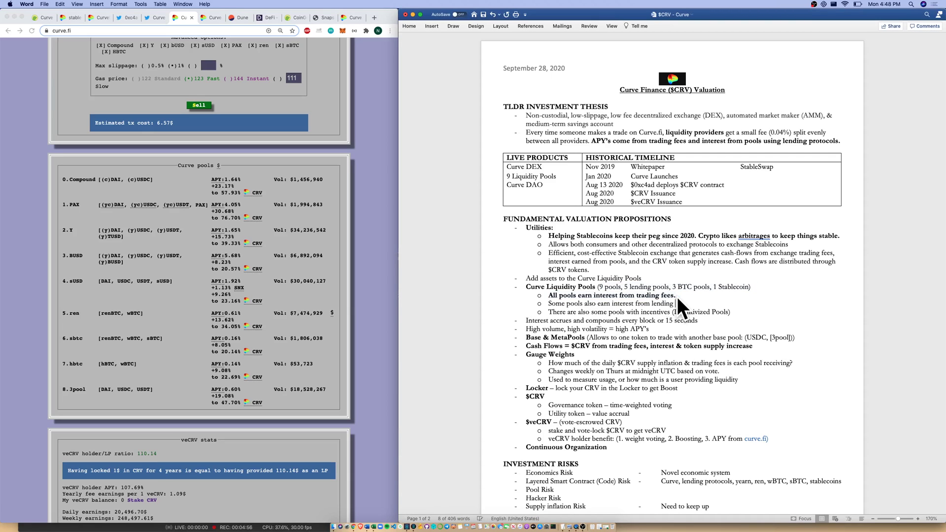
key("super+b")
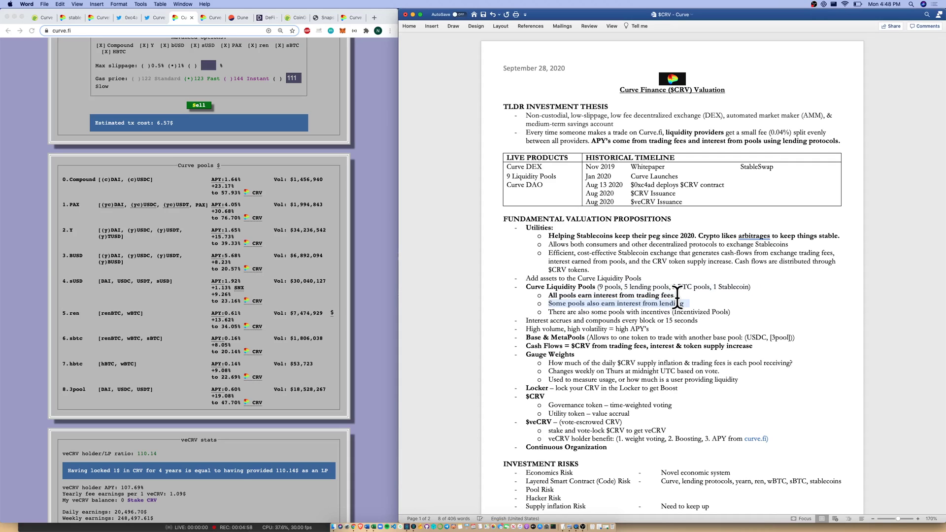
key("super+b")
key("Right")
key("End")
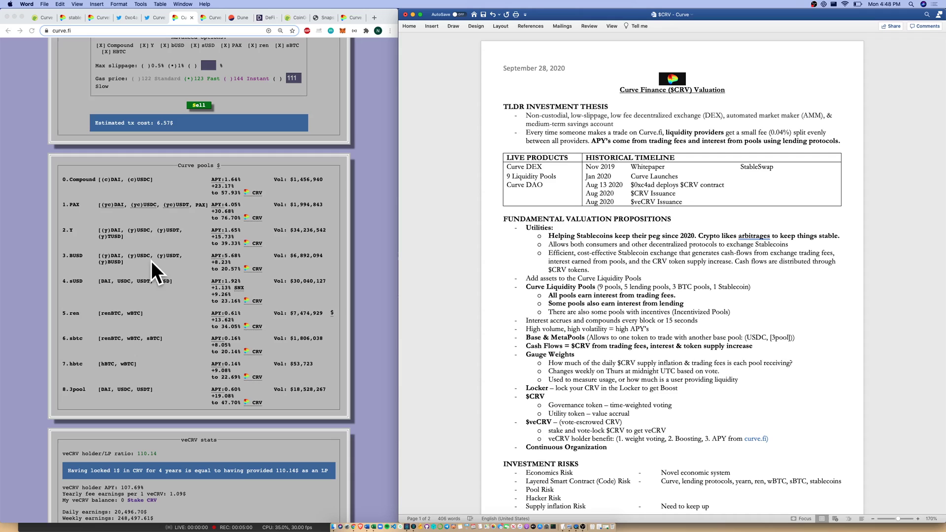
triple_click(749, 309)
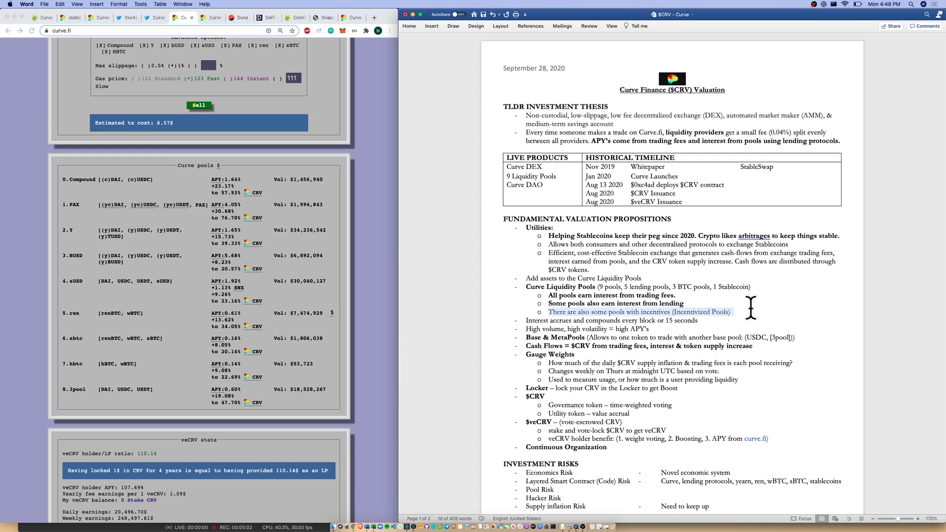
key("super+b")
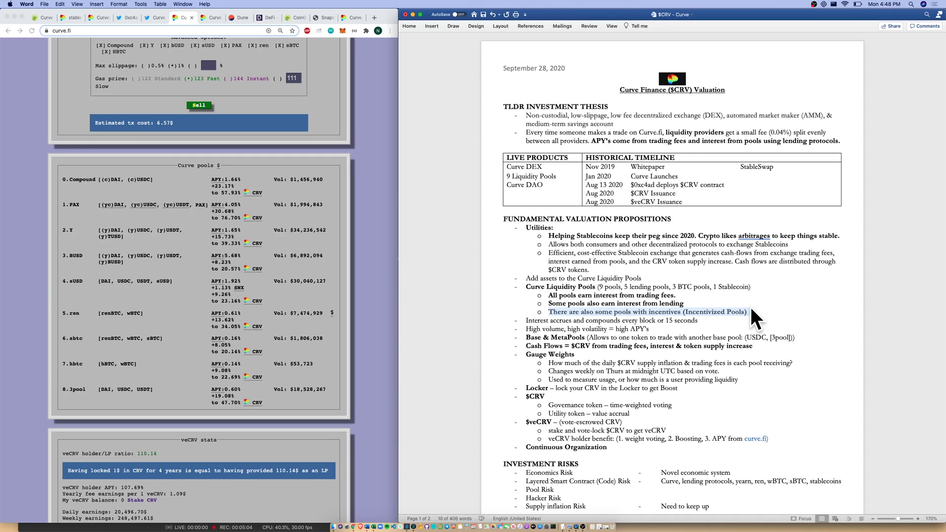
key("Right")
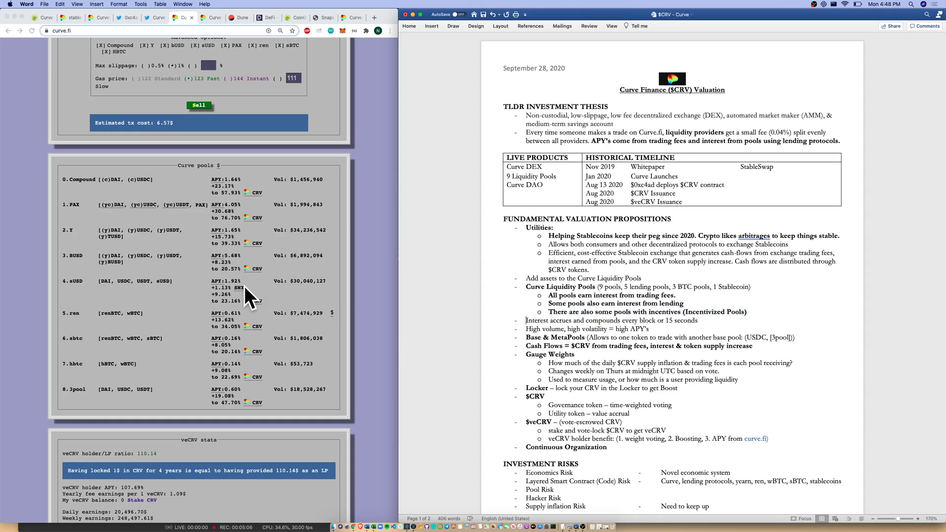
- Return to Curve.fi's home swap form quoting 1.00 DAI for 1.01 USDC via sUSD
left_click(244, 286)
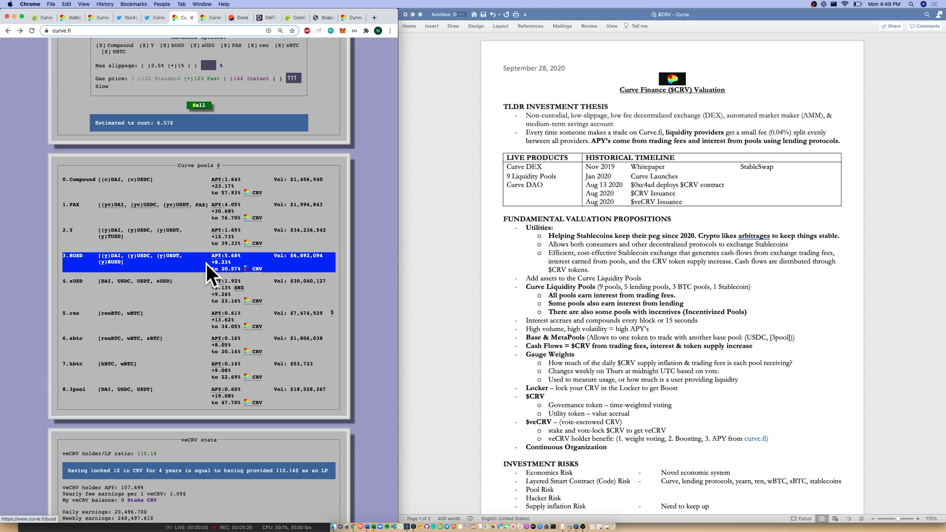
scroll(205, 263, "up", 4)
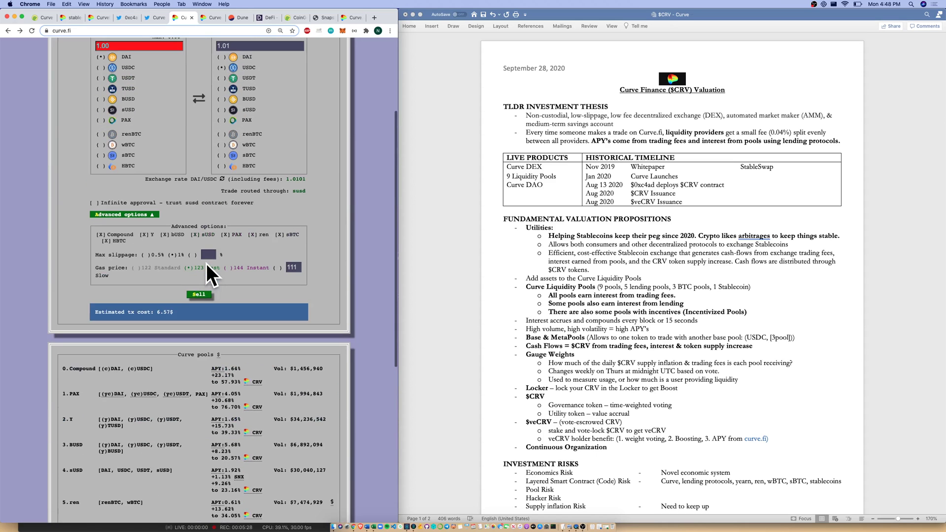
scroll(205, 263, "up", 2)
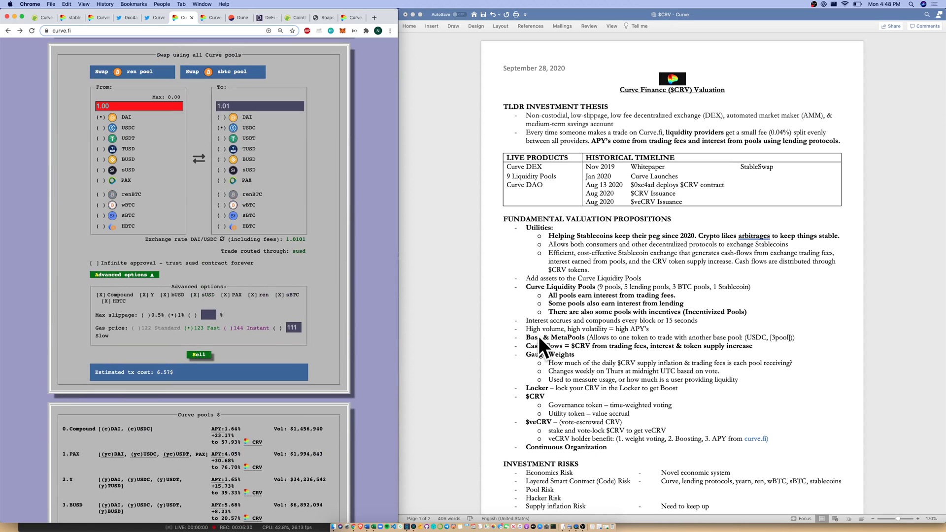
scroll(269, 273, "up", 1)
left_click(559, 394)
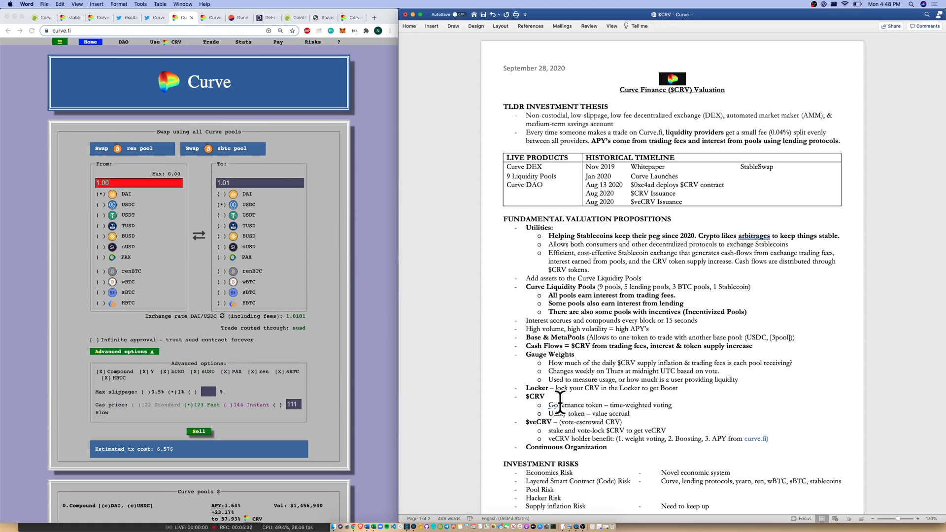
key("shift+End")
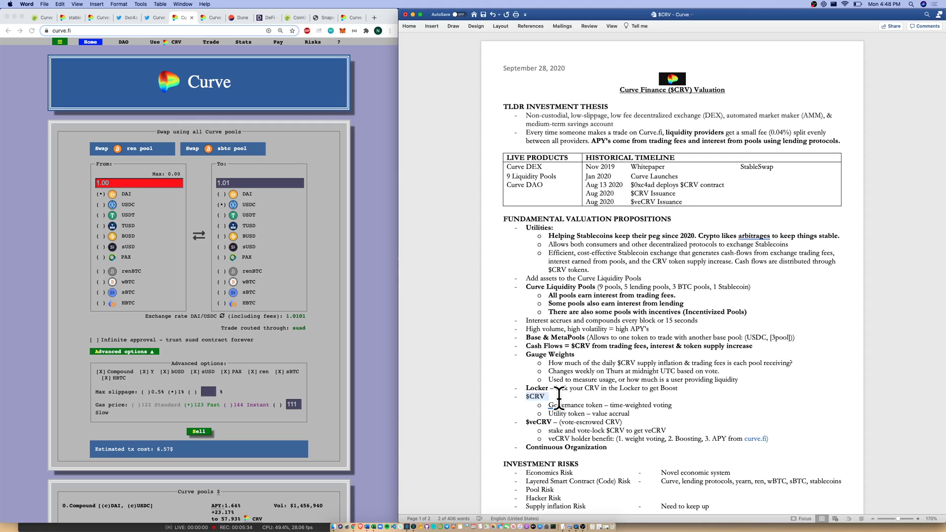
key("Down")
key("shift+End")
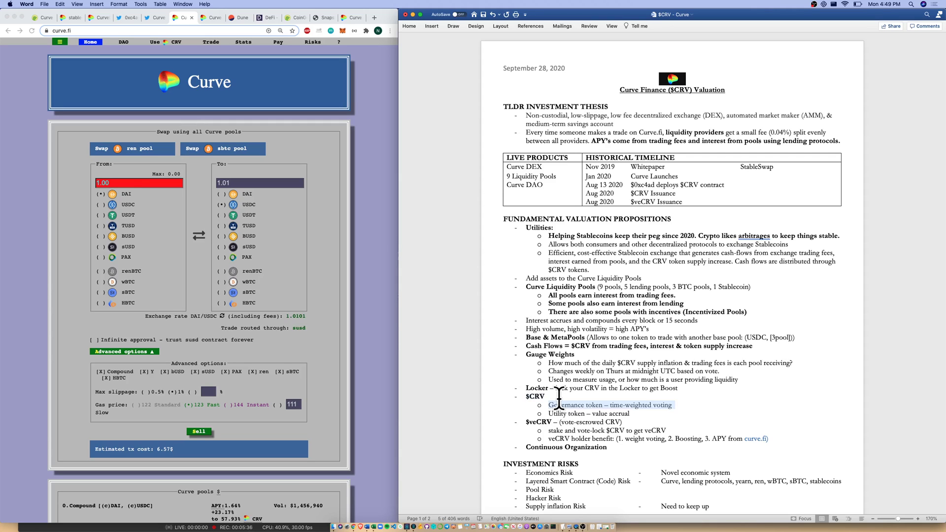
key("Down")
key("shift+End")
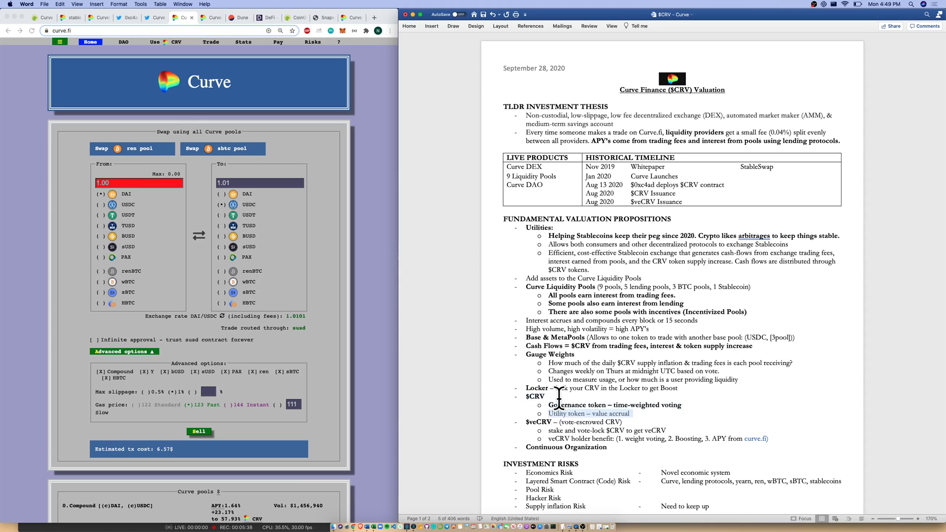
key("super+b")
left_click(558, 397)
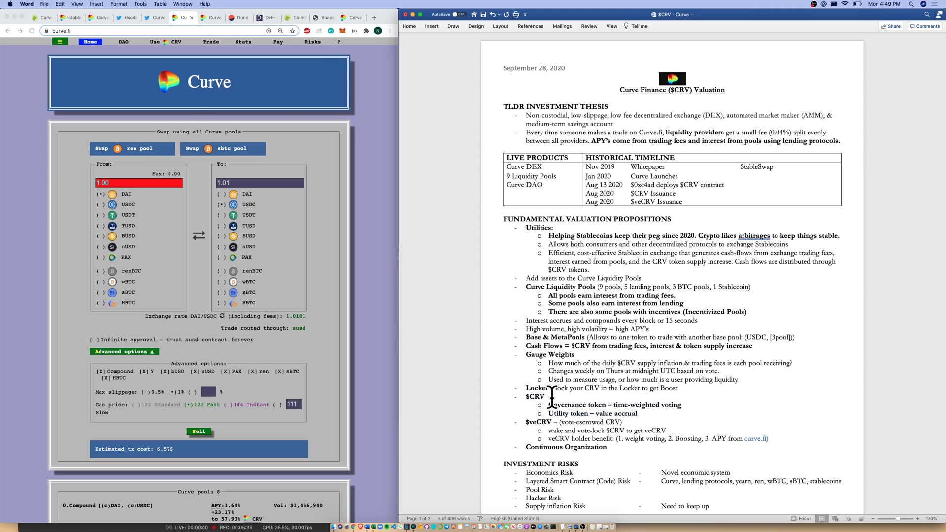
left_click(279, 131)
scroll(279, 131, "down", 5)
scroll(279, 133, "down", 3)
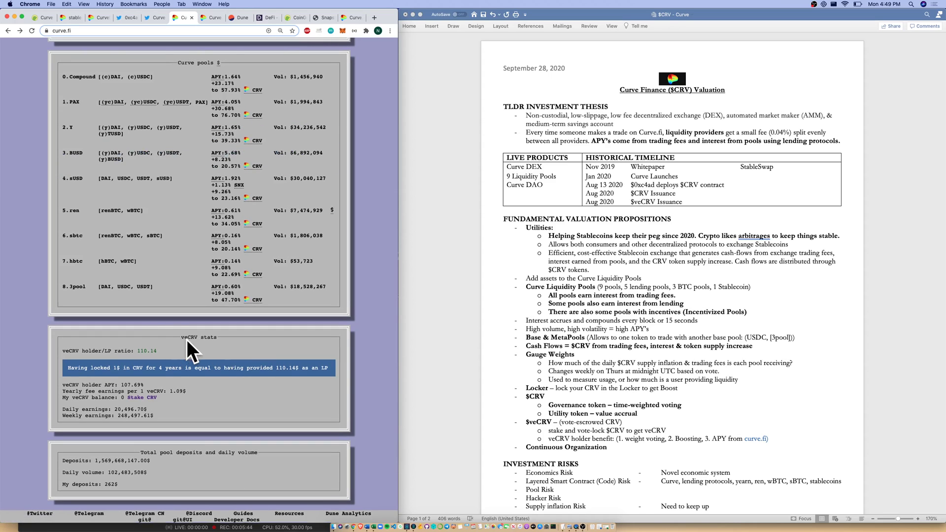
left_click(558, 432)
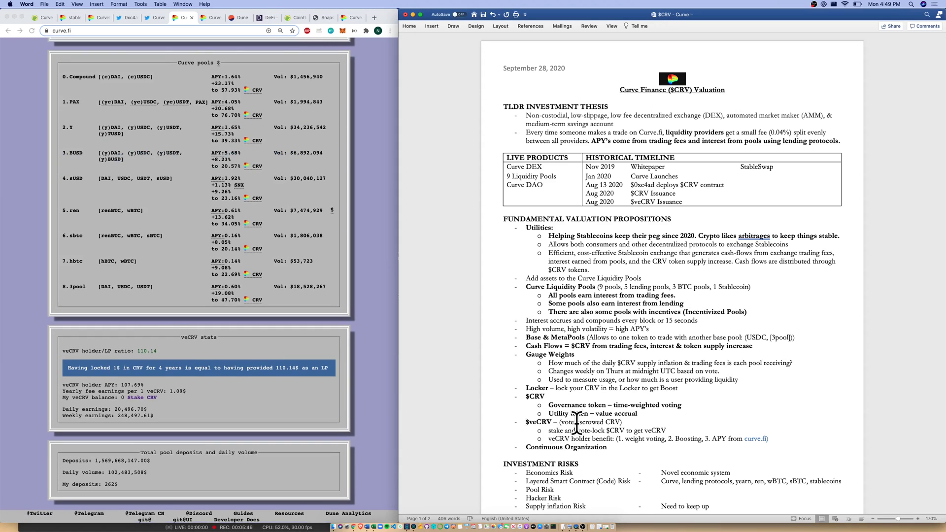
left_click_drag(562, 421, 637, 420)
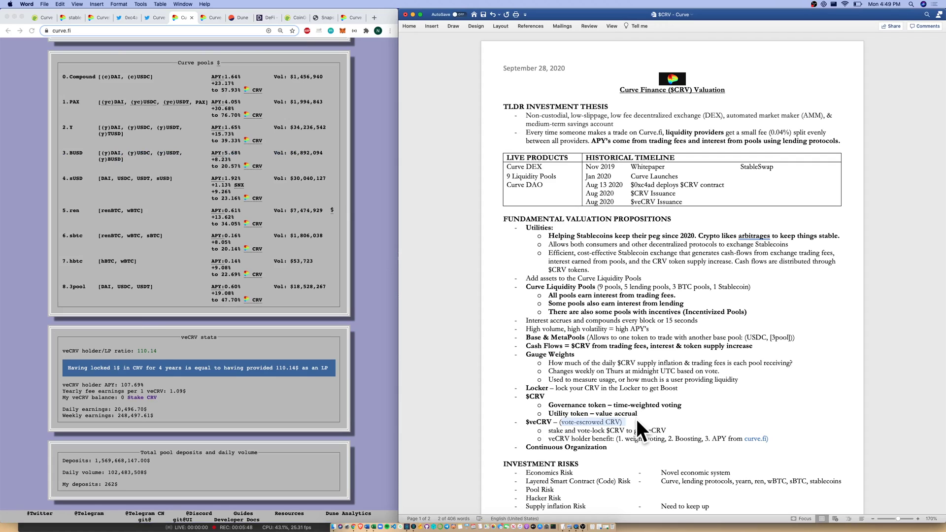
left_click(636, 418)
left_click_drag(549, 431, 625, 430)
left_click(670, 430)
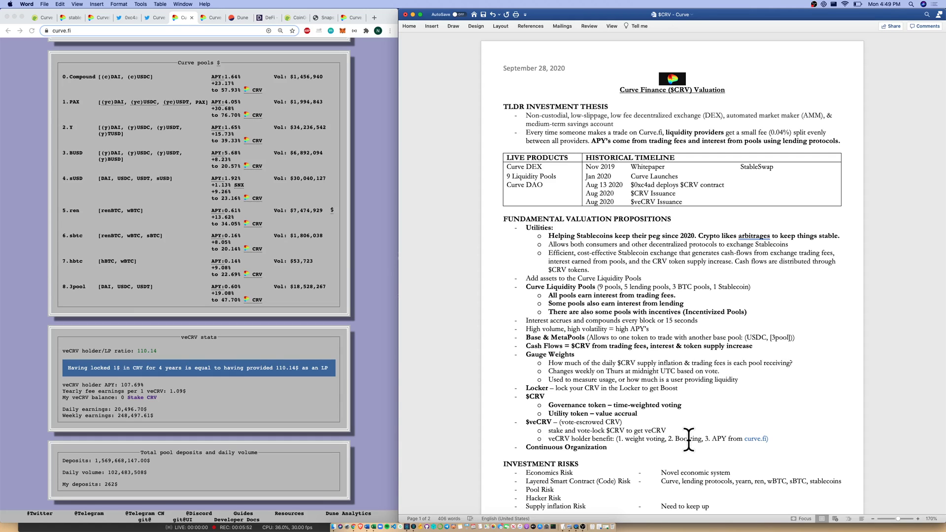
left_click_drag(671, 438, 548, 438)
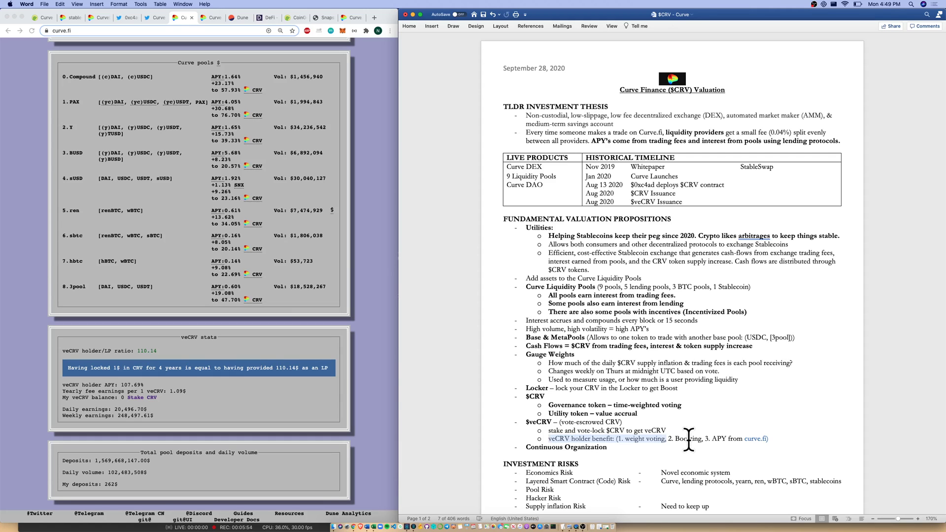
left_click(671, 438)
left_click_drag(621, 438, 776, 438)
left_click(776, 439)
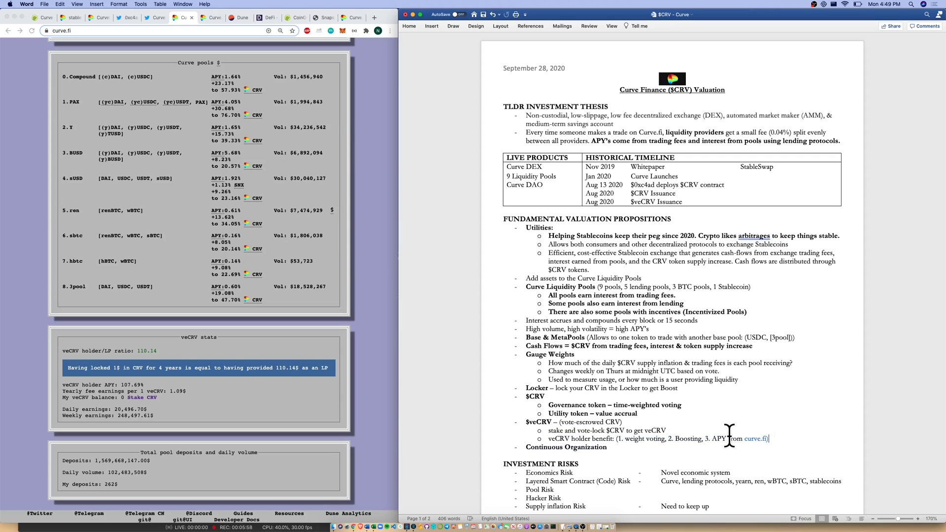
left_click(244, 371)
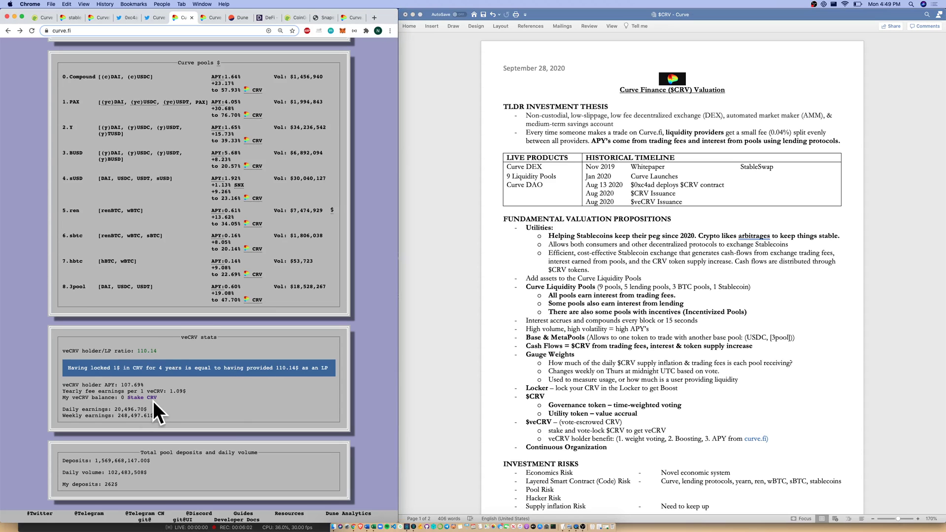
scroll(153, 401, "up", 10)
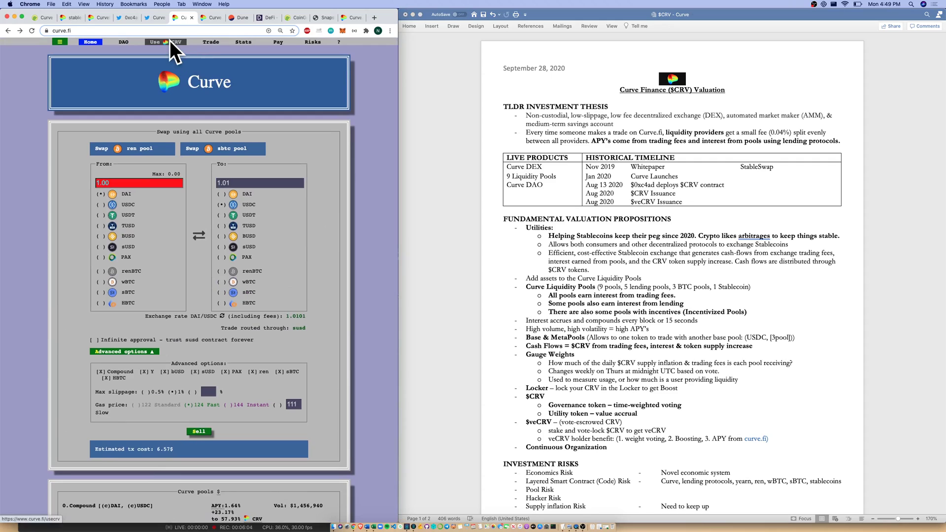
left_click(170, 39)
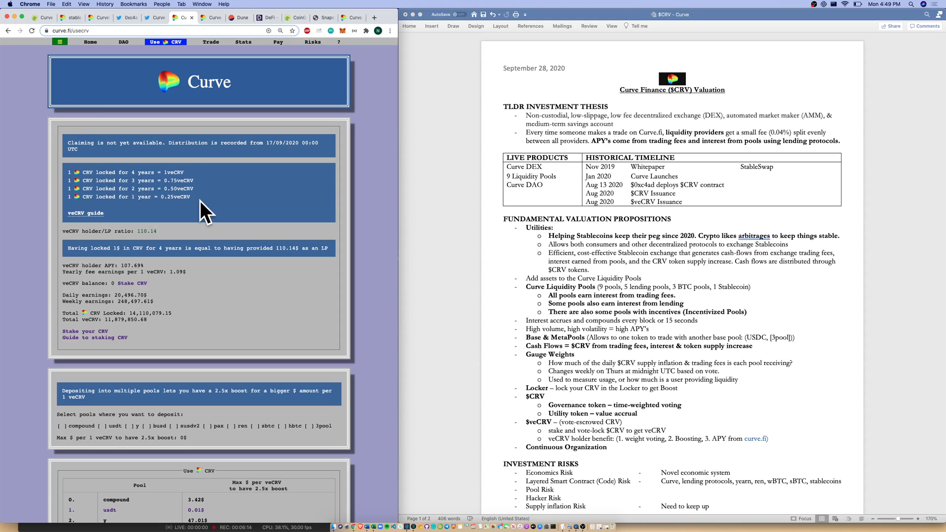
scroll(198, 215, "down", 5)
scroll(197, 218, "up", 6)
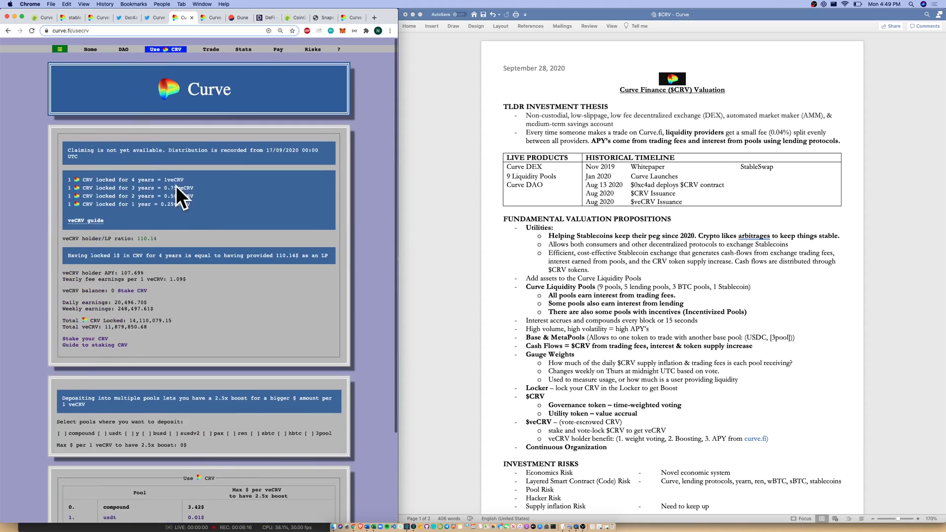
left_click(96, 41)
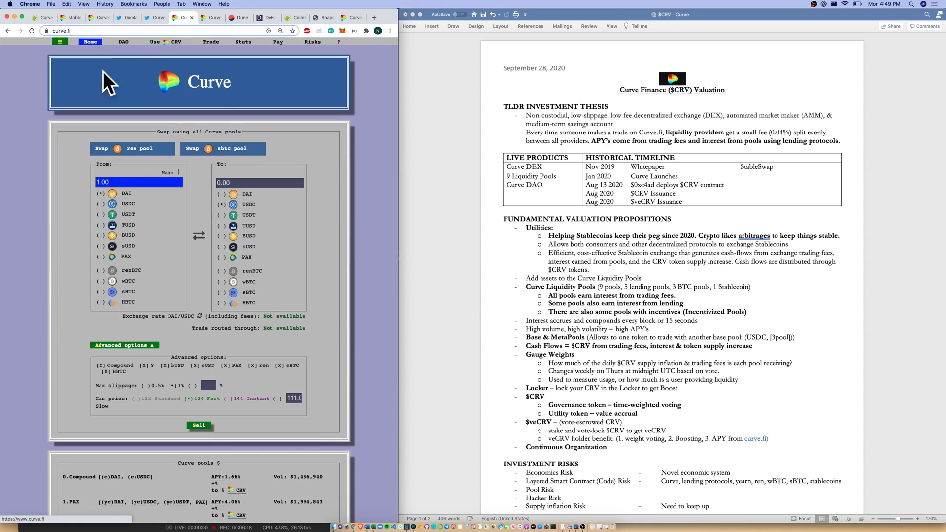
scroll(150, 263, "down", 15)
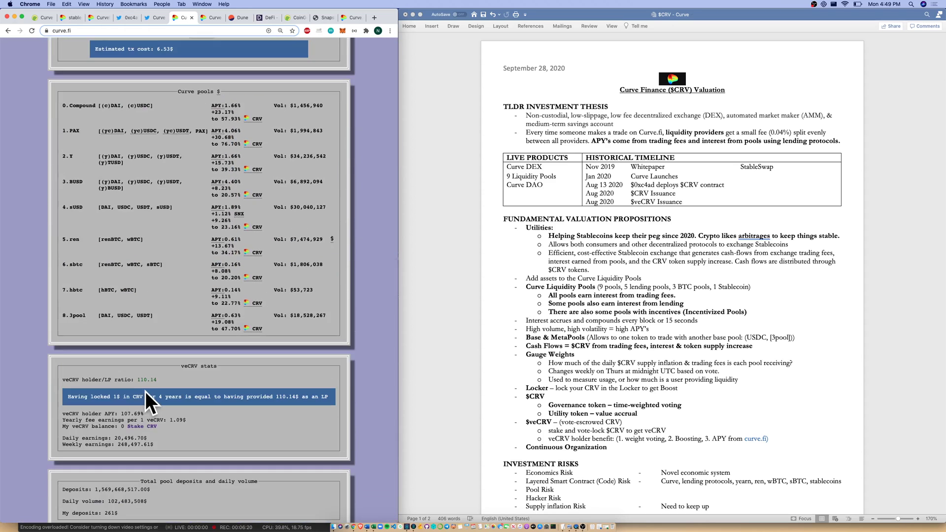
scroll(182, 419, "down", 2)
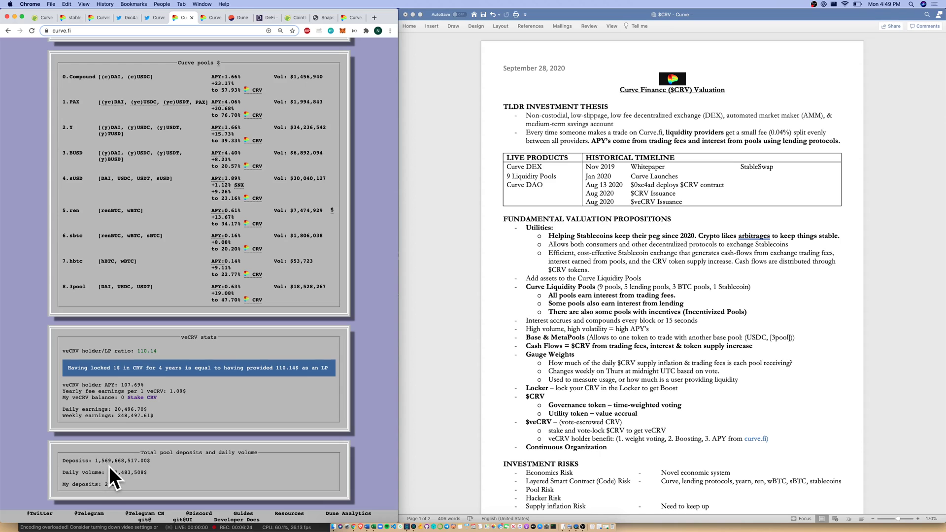
scroll(110, 466, "up", 15)
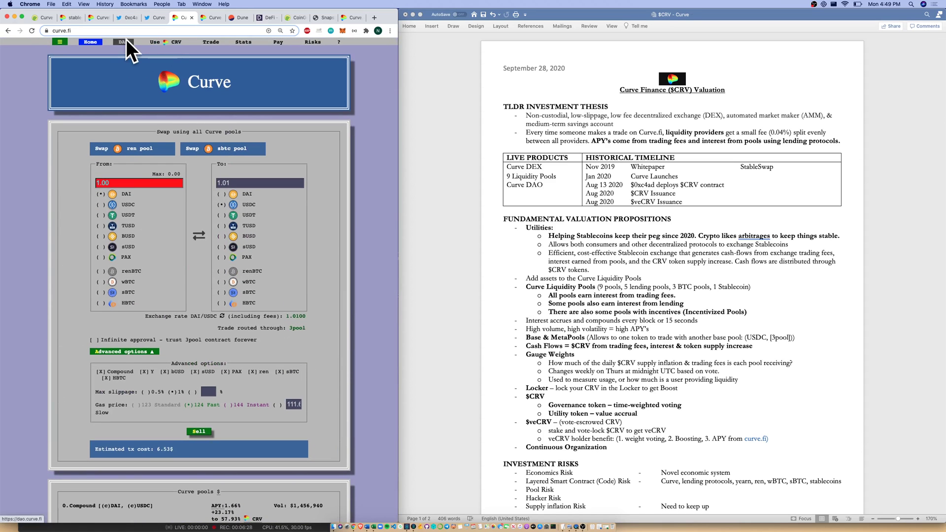
- Load dao.curve.fi and view its gauge relative weight chart and CRV vote-locking form
left_click(126, 41)
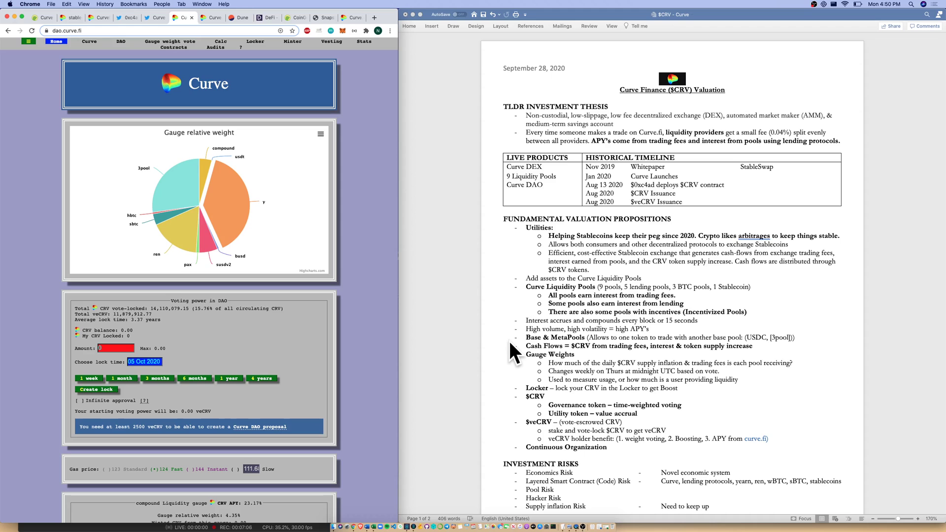
scroll(516, 350, "down", 2)
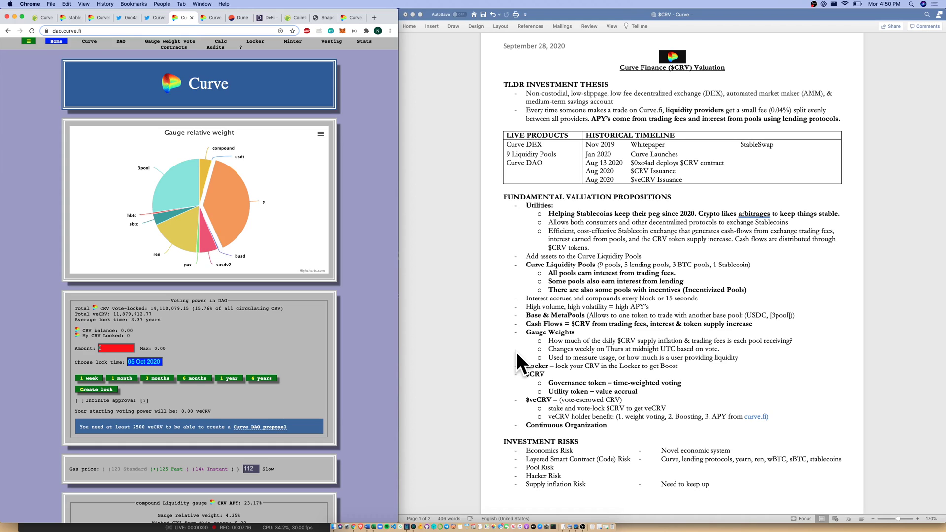
- Bold the Economics Risk line in the Investment Risks list
left_click(530, 379)
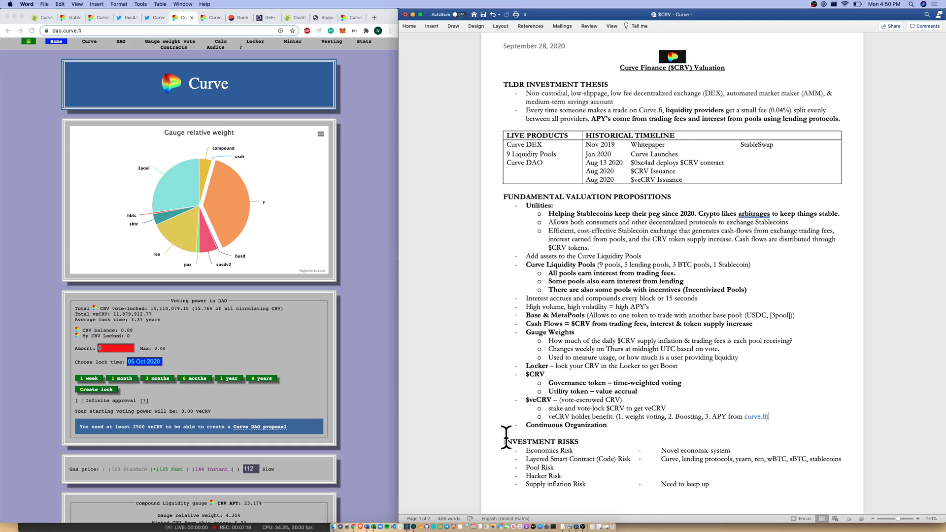
left_click_drag(502, 441, 622, 438)
left_click(621, 438)
key("Down")
key("shift+Home")
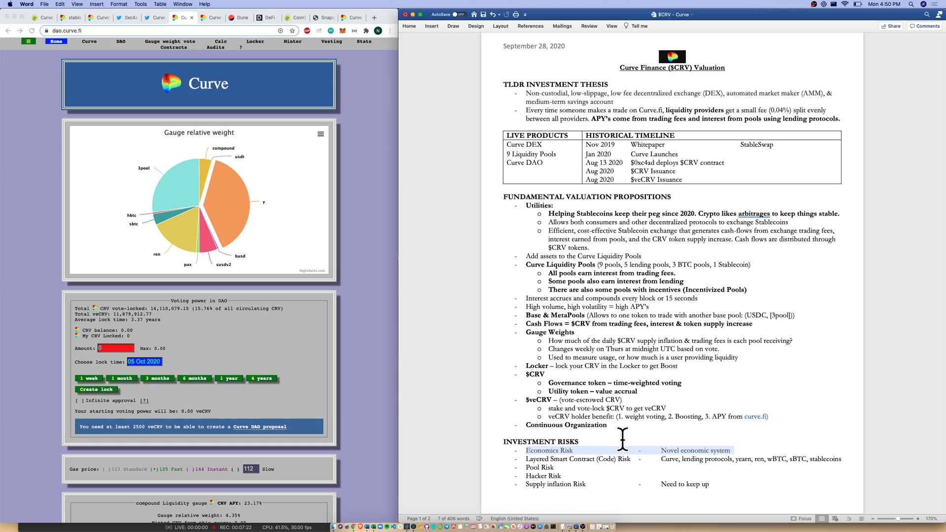
key("super+b")
key("Down")
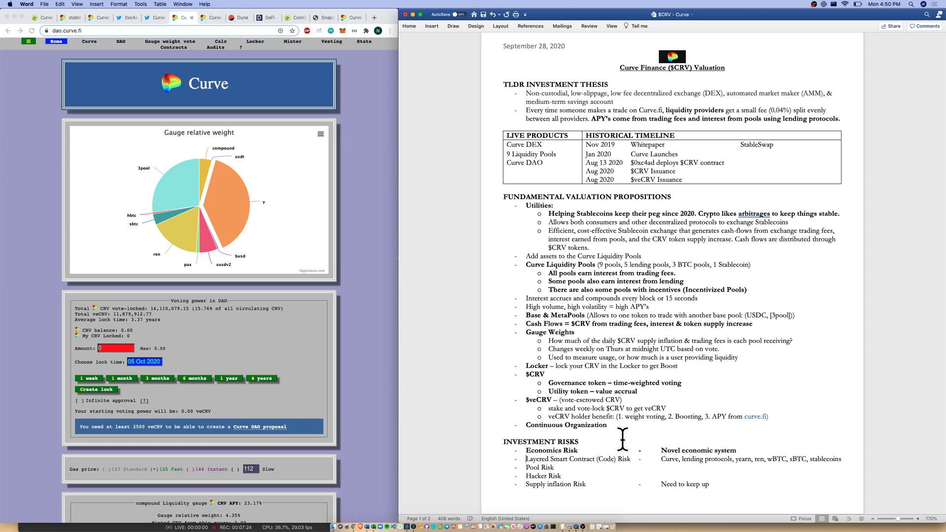
key("Home")
- Glance at the main Curve site in the browser, then return to the valuation document
left_click(84, 58)
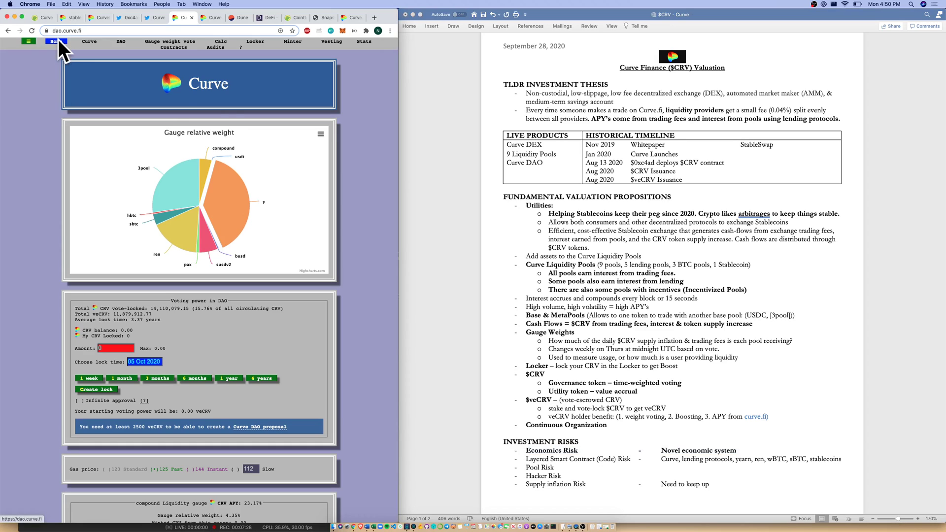
left_click(84, 42)
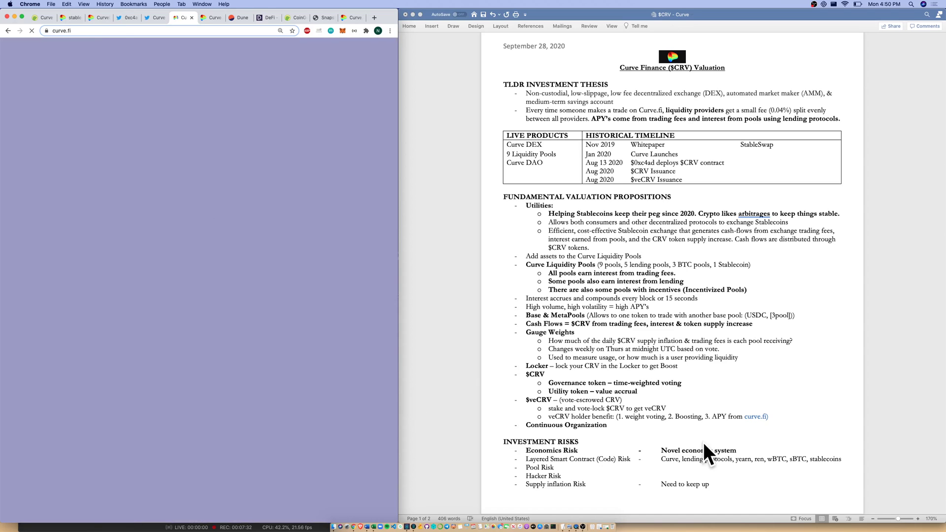
left_click(662, 459)
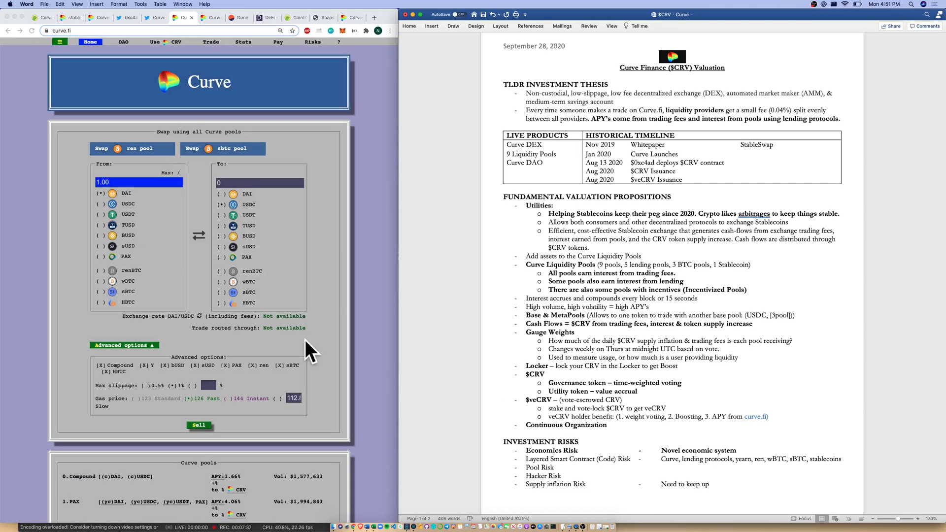
left_click(663, 458)
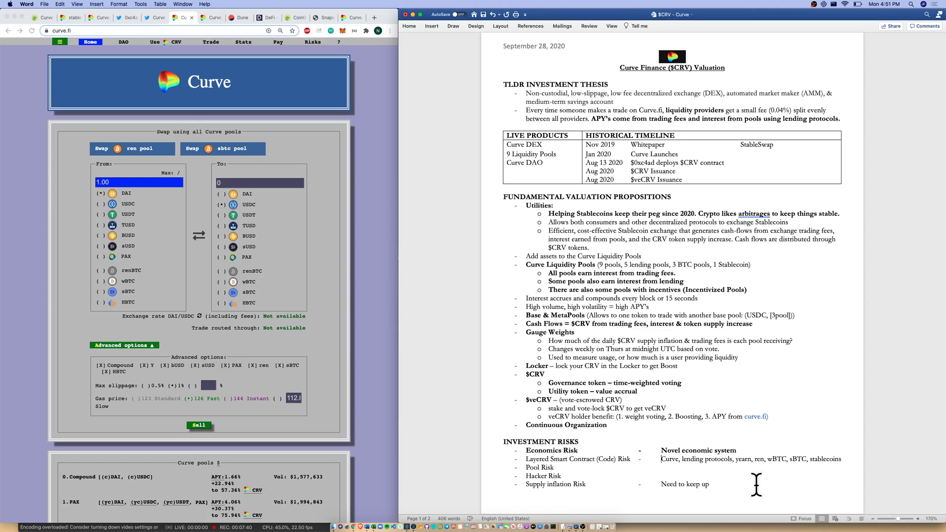
- Move down past the Curve, Pool Risk and Hacker Risk lines and bold the Supply inflation Risk line
key("shift+alt+Right")
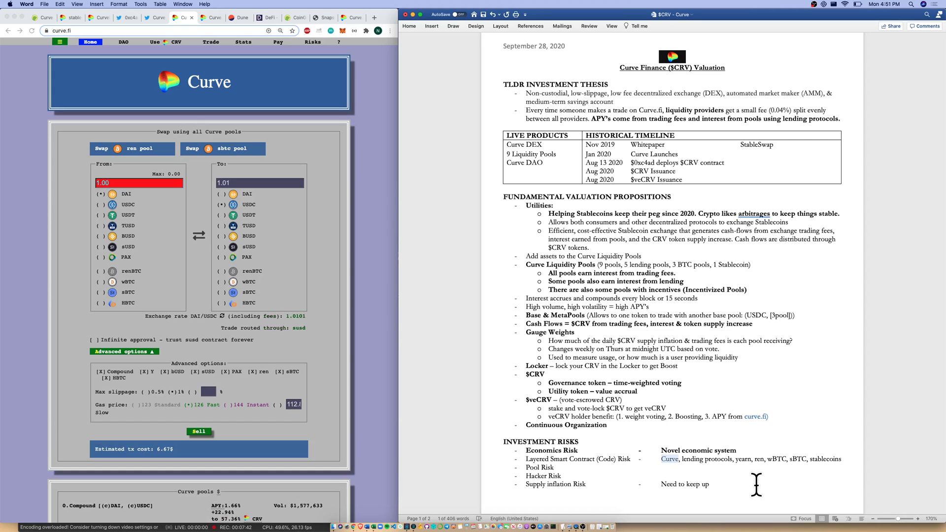
key("super+shift+Right")
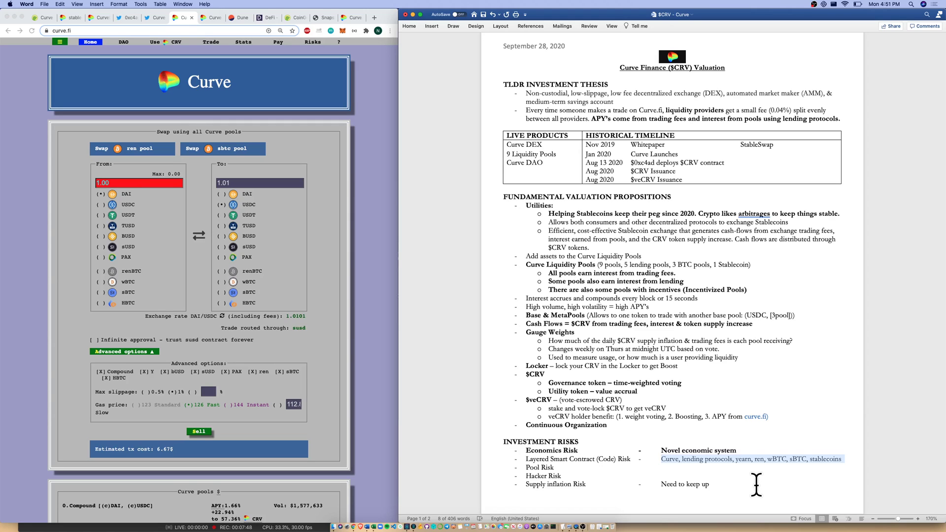
key("Down")
key("shift+super+Left")
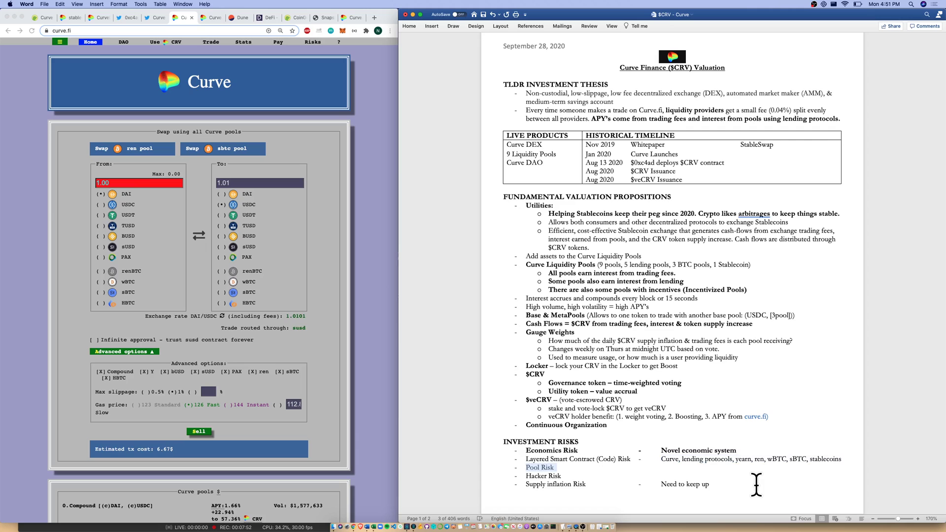
key("Down")
key("shift+super+Left")
key("Down")
key("shift+super+Left")
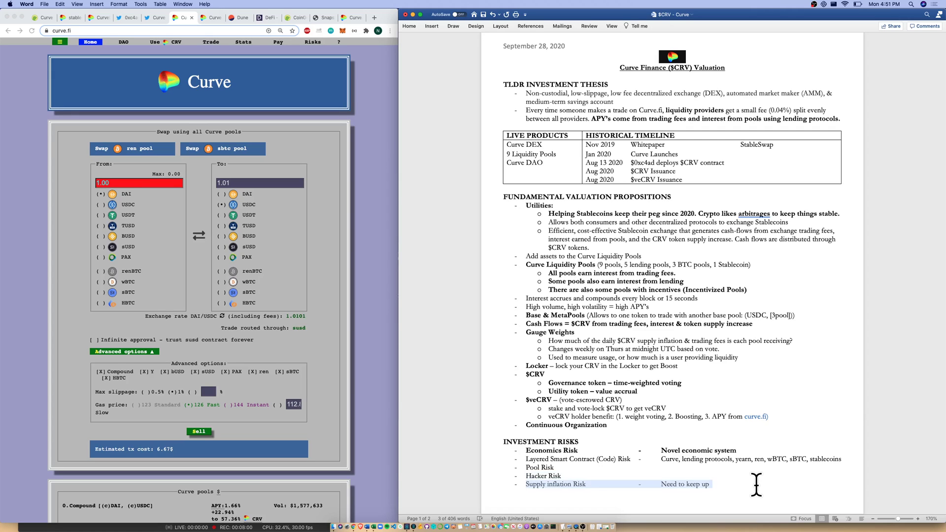
key("super+b")
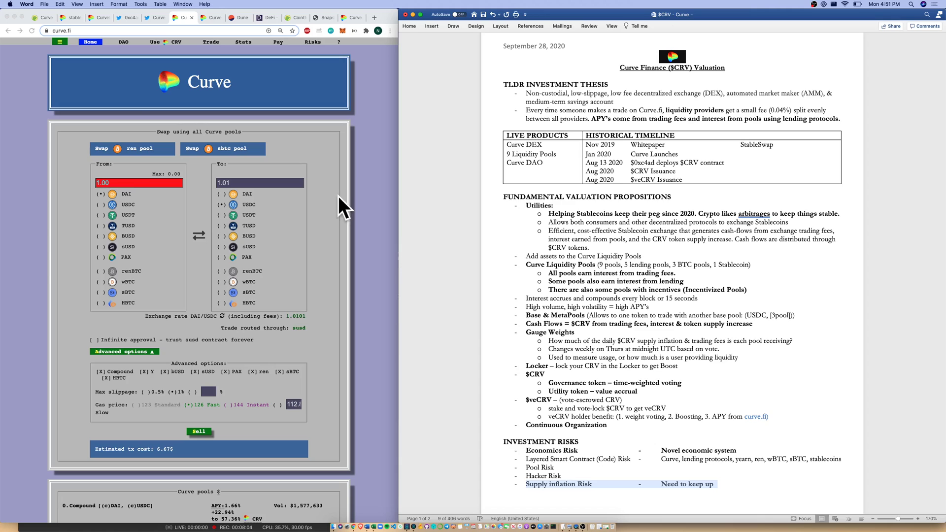
left_click(43, 18)
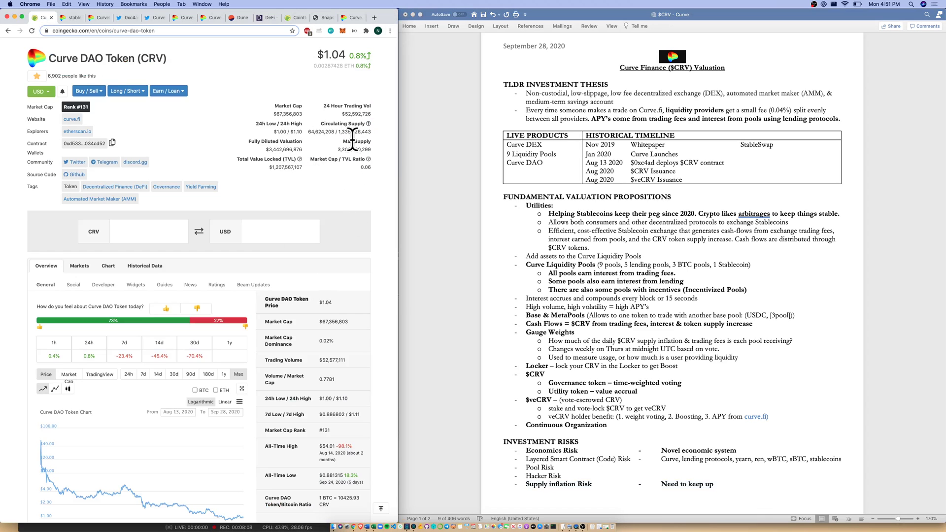
- Switch from the Excel issuance sheet to the CoinGecko Curve DAO Token page and scroll down to its price chart
mouse_move(368, 124)
key("ctrl+Up")
key("ctrl+Up")
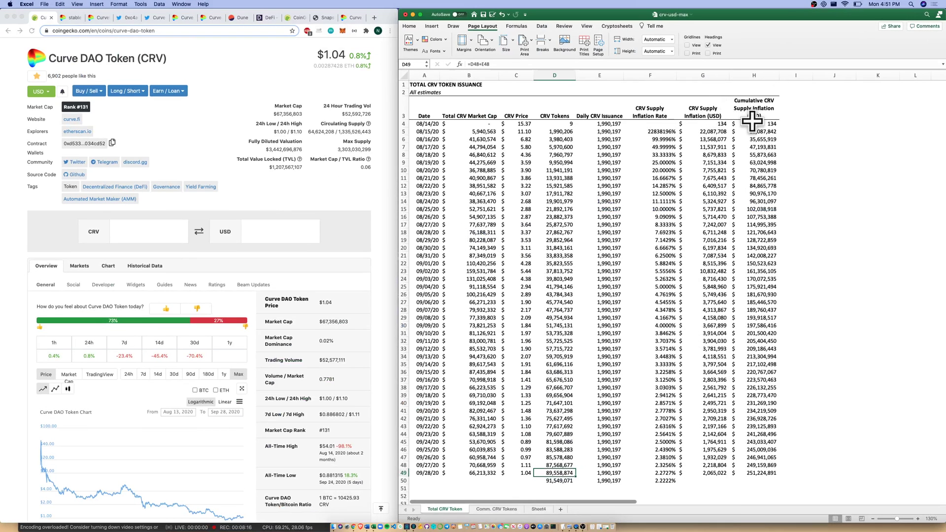
scroll(275, 95, "down", 3)
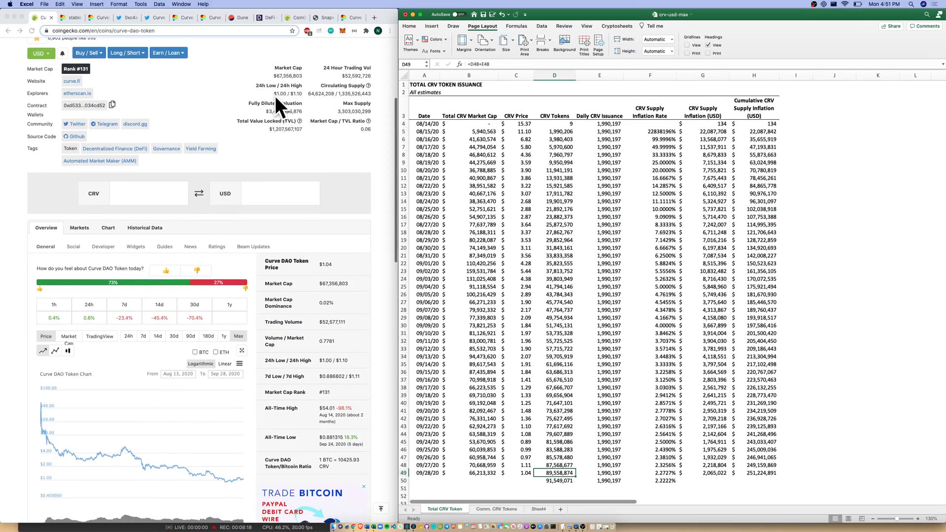
left_click(69, 386)
scroll(54, 391, "down", 1)
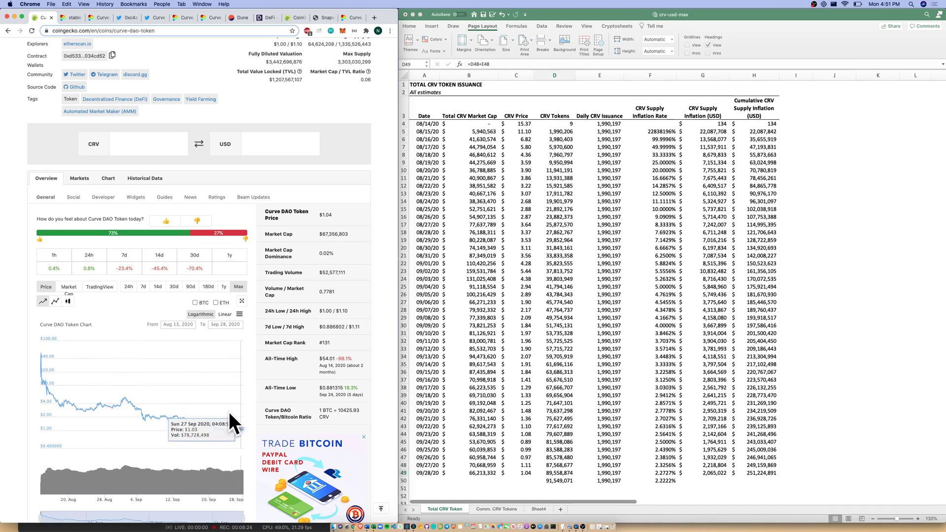
- Chart CRV's market cap instead of price and toggle the chart between linear and logarithmic scale
left_click(70, 286)
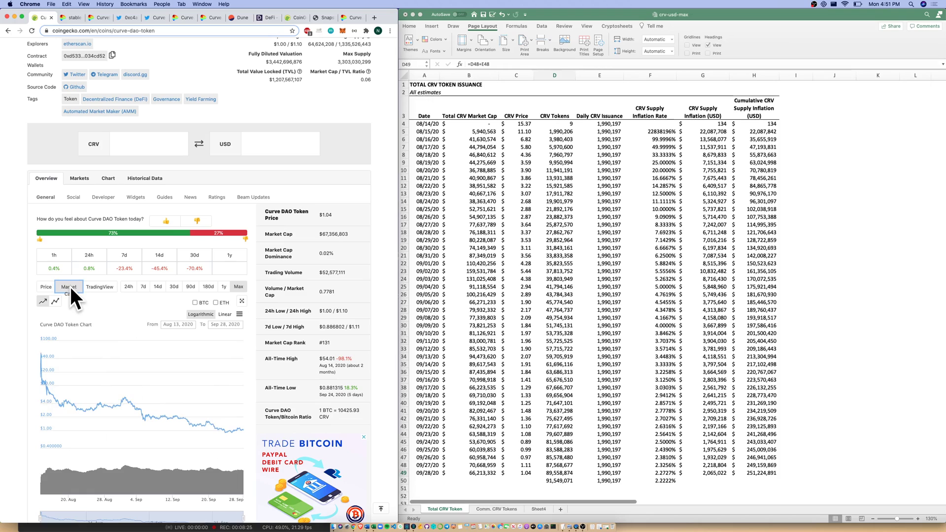
left_click(206, 314)
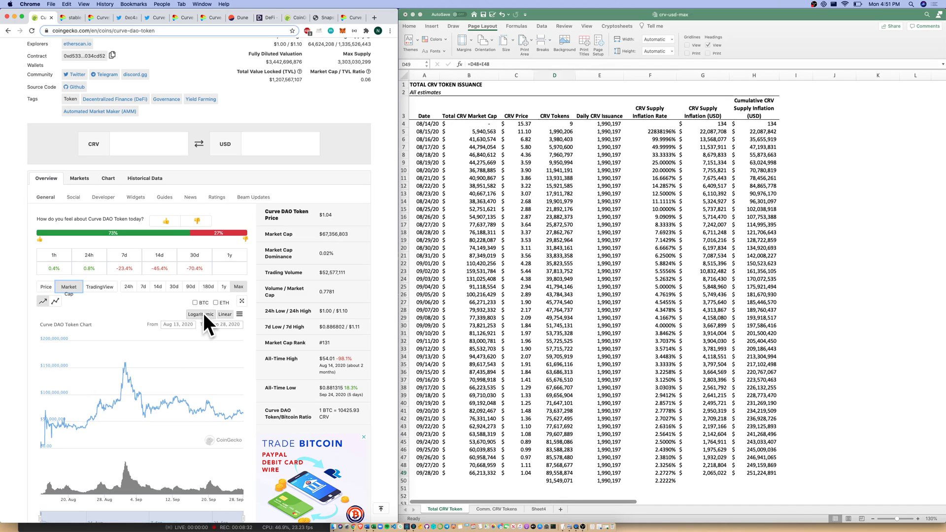
left_click(203, 312)
left_click(504, 364)
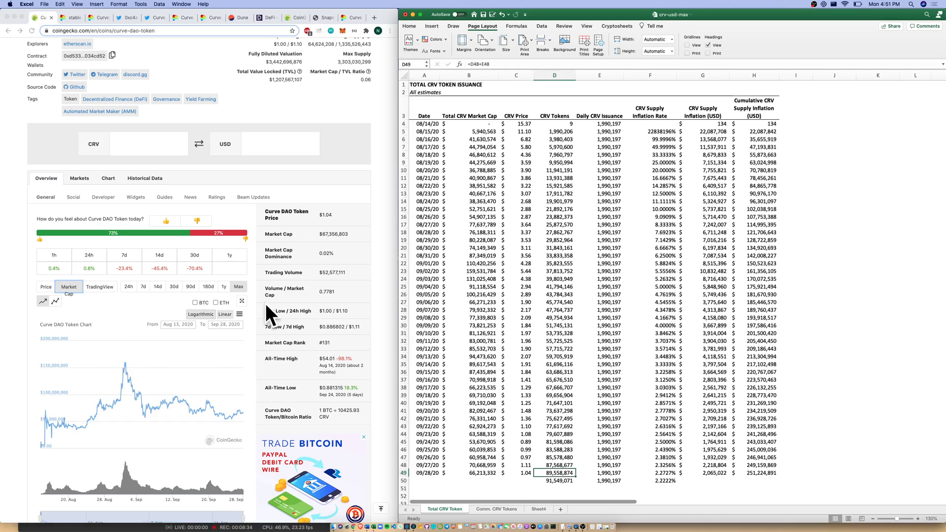
left_click(209, 16)
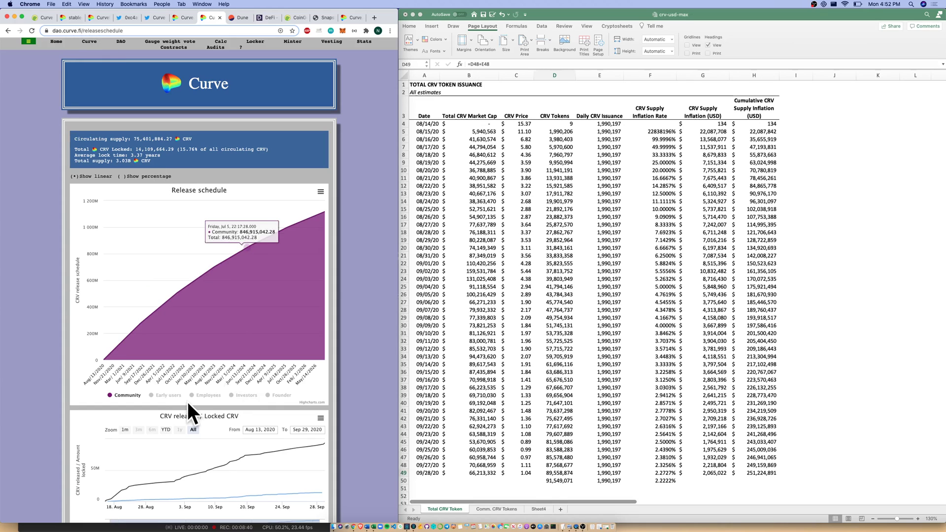
- Switch on the Employees, Investors, Founder and Early users allocations in the release schedule chart
left_click(206, 396)
left_click(247, 395)
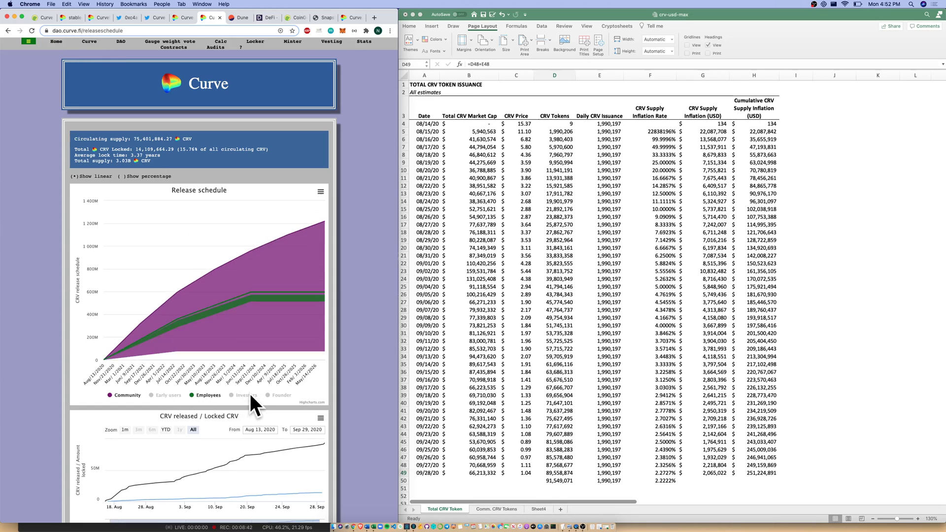
left_click(279, 395)
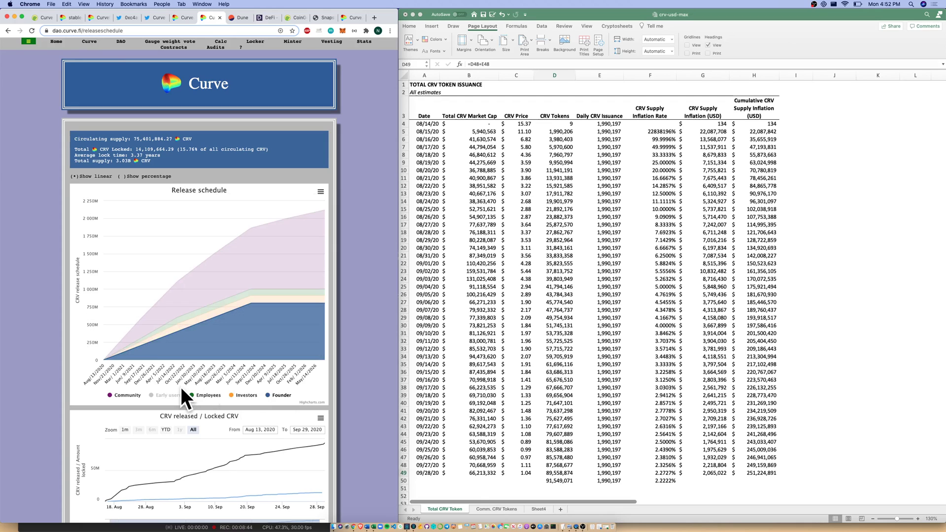
left_click(159, 395)
left_click(577, 227)
left_click(599, 112)
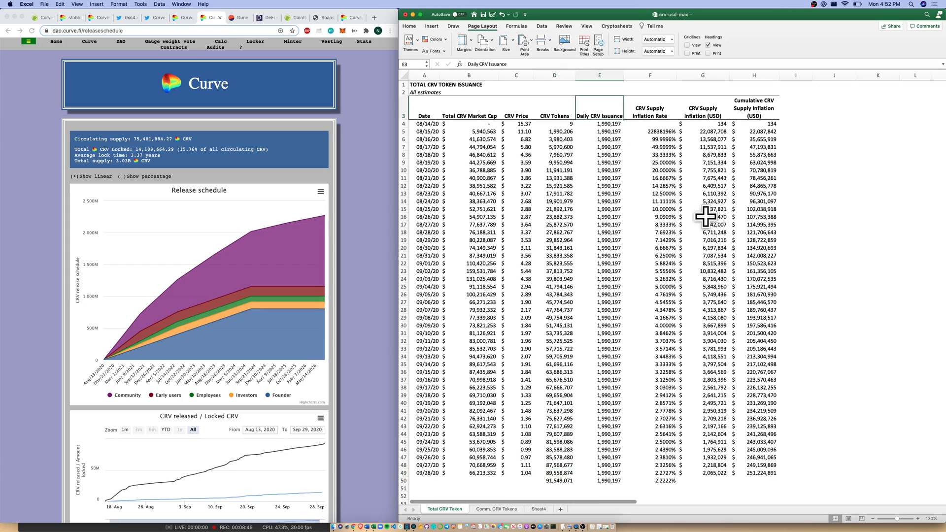
- Select the Daily CRV Issuance column from E3 to E50 and give it a light green fill
key("Left")
key("Left")
key("Left")
key("Left")
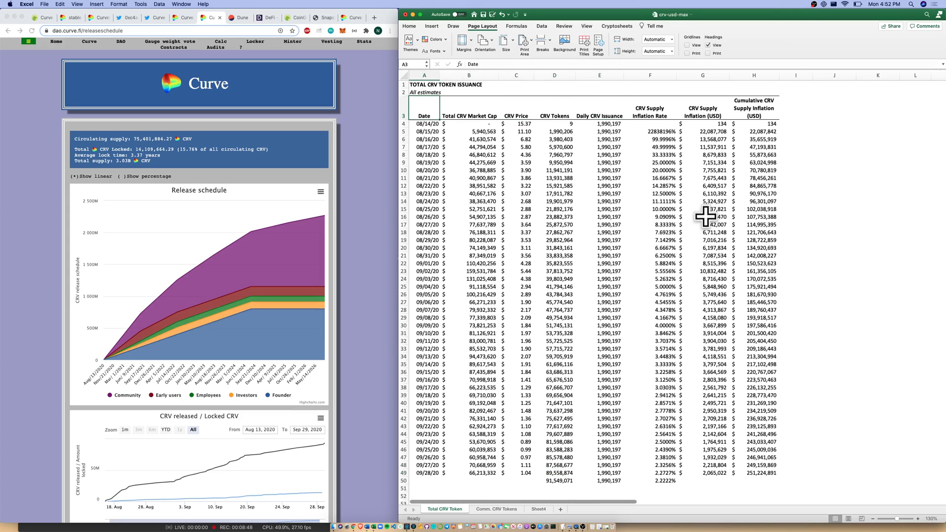
key("Right")
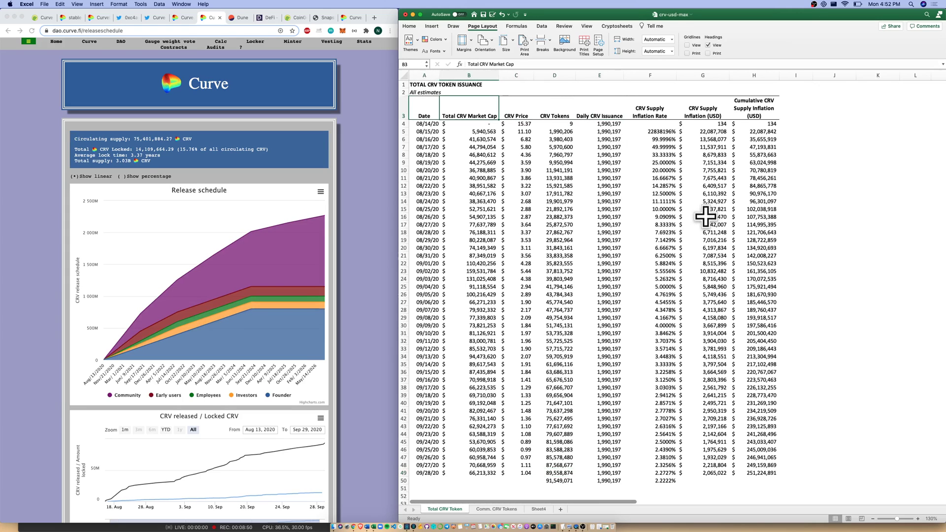
key("Right")
key("Right")
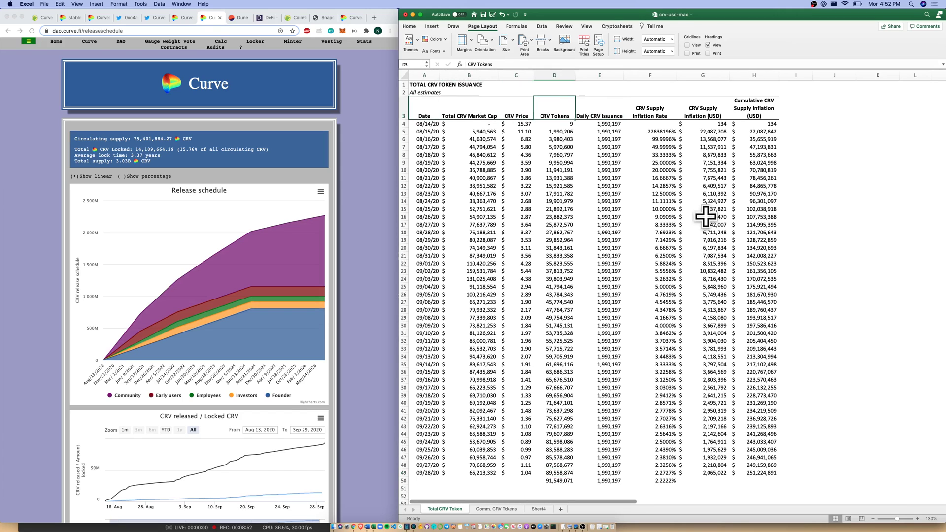
key("Right")
key("shift+Down")
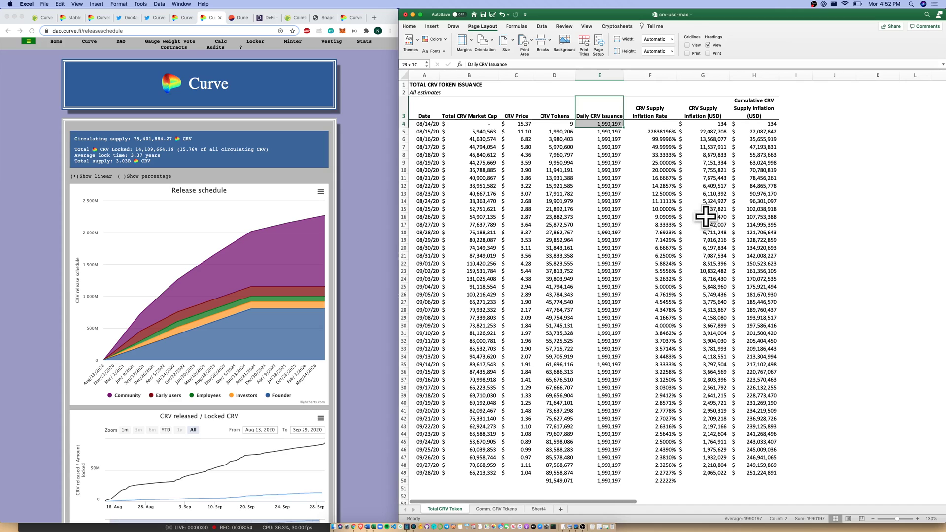
key("shift+Up")
key("ctrl+shift+Down")
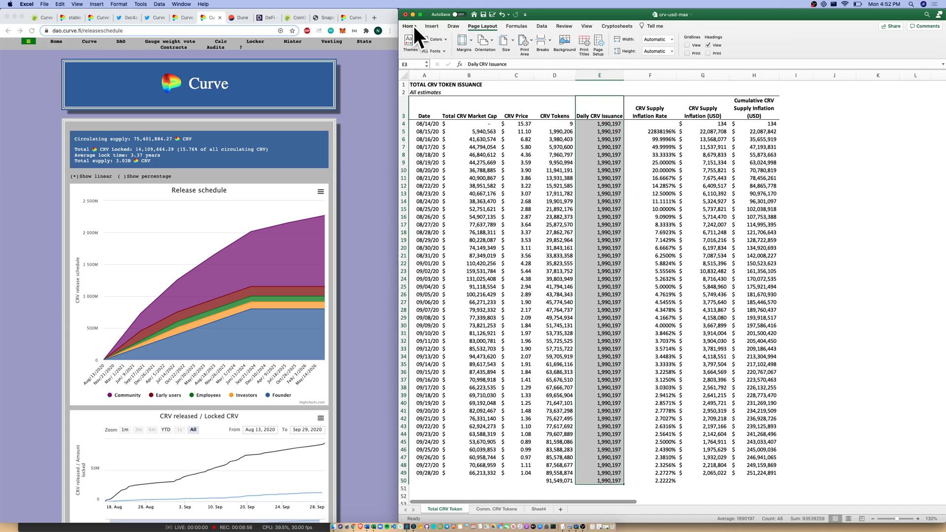
left_click(409, 26)
left_click(509, 51)
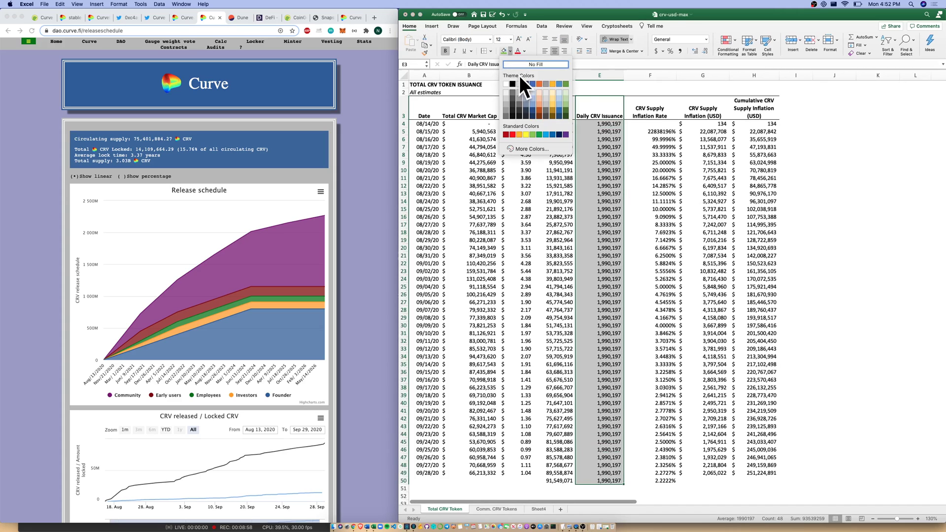
left_click(564, 90)
left_click(611, 131)
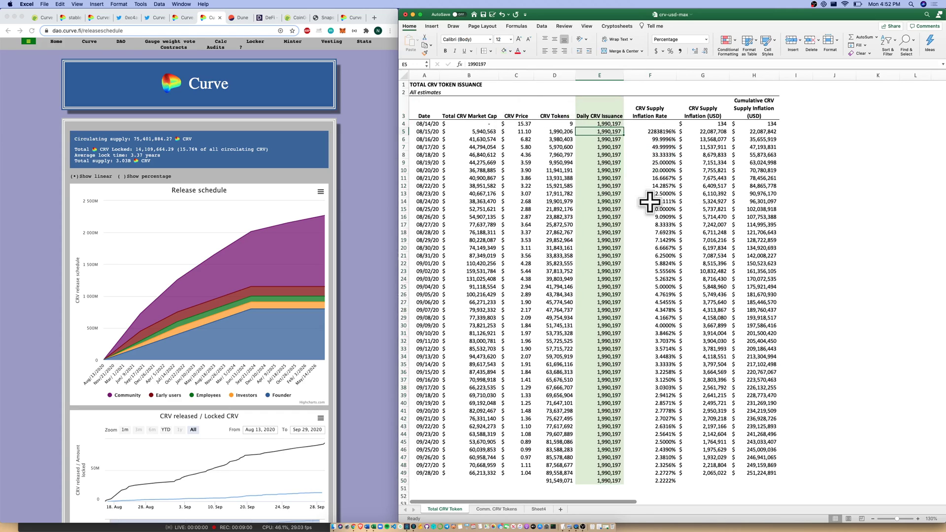
key("Up")
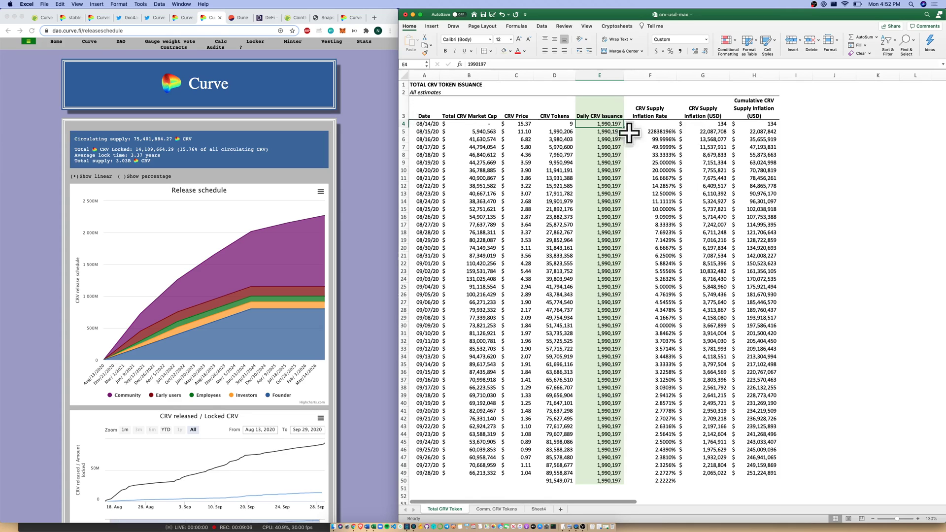
left_click(517, 132)
left_click(708, 123)
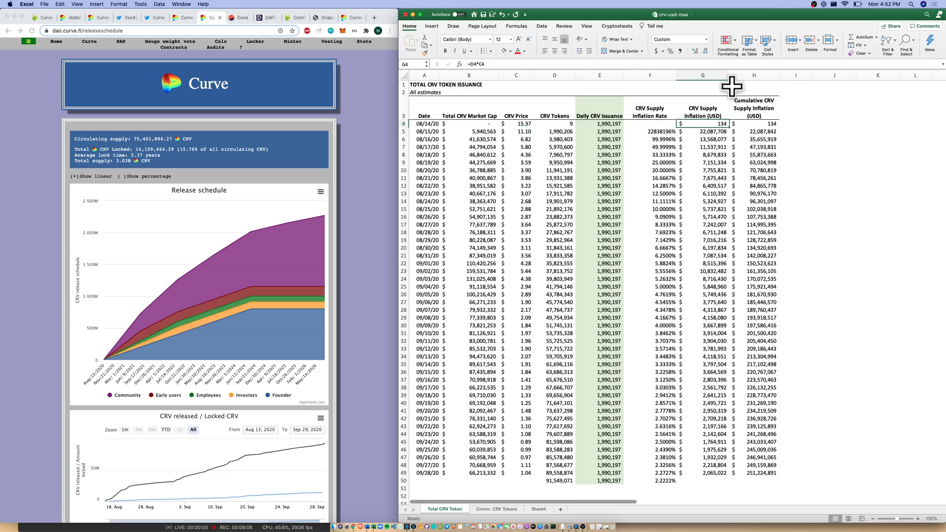
type("=D4*C4")
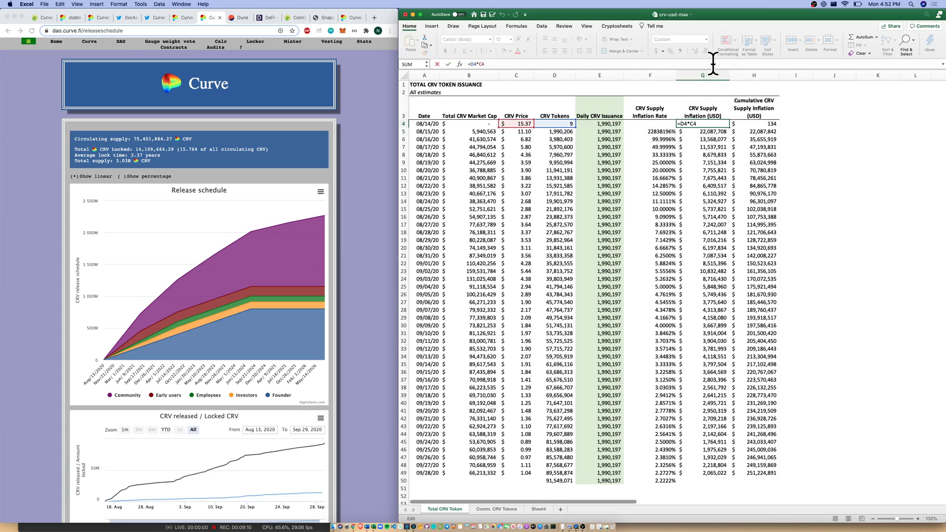
key("Return")
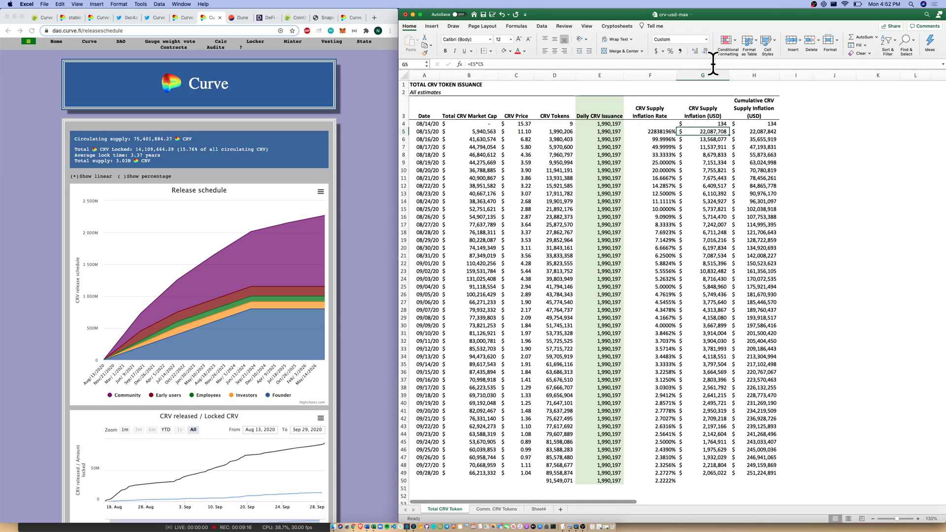
key("Left")
key("Left")
key("Left")
key("Left")
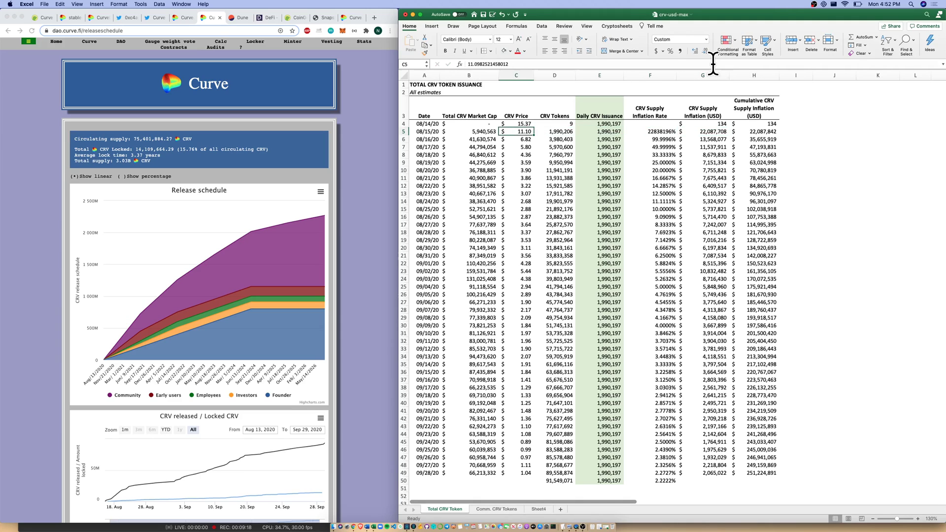
key("Right")
key("Right")
key("Right")
key("Right")
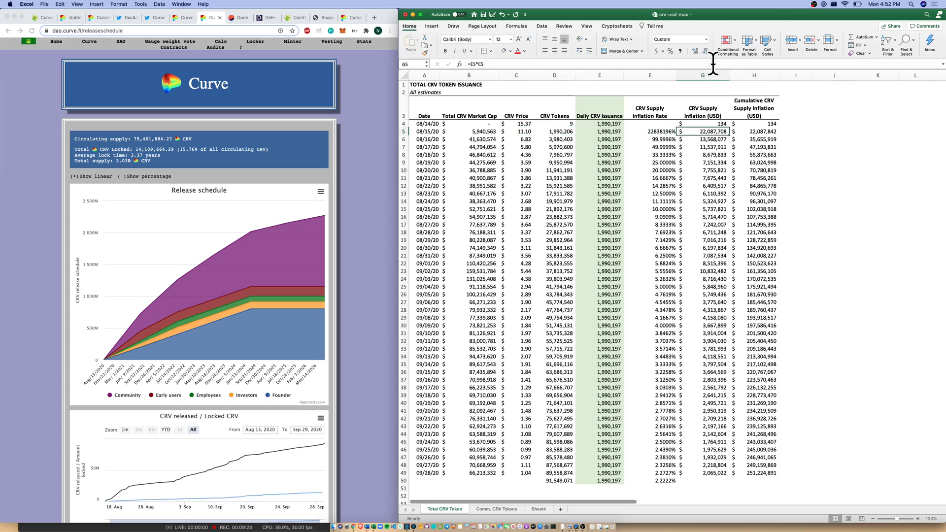
key("F2")
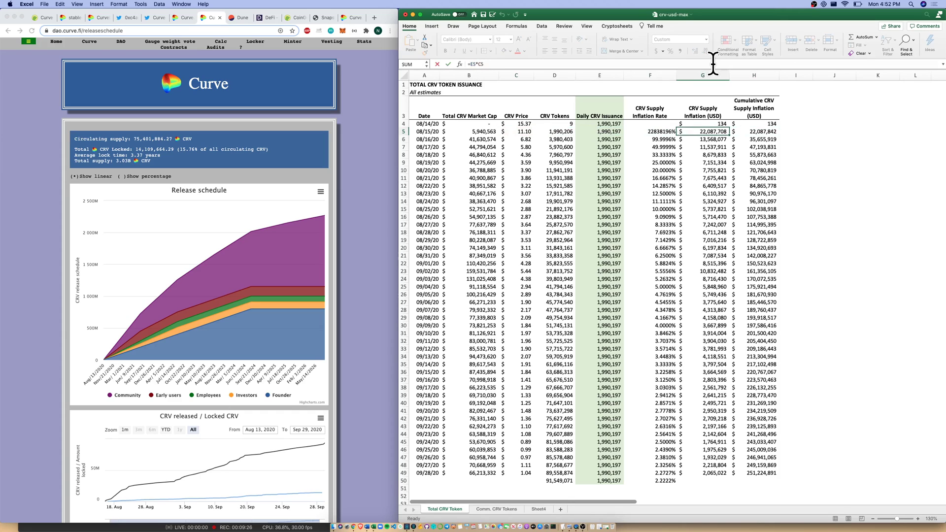
key("Escape")
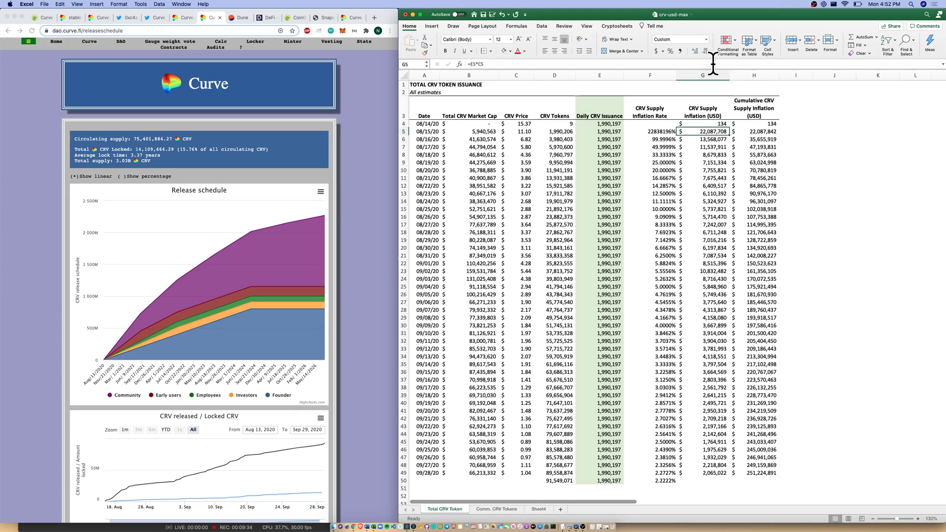
key("Left")
key("Left")
key("Left")
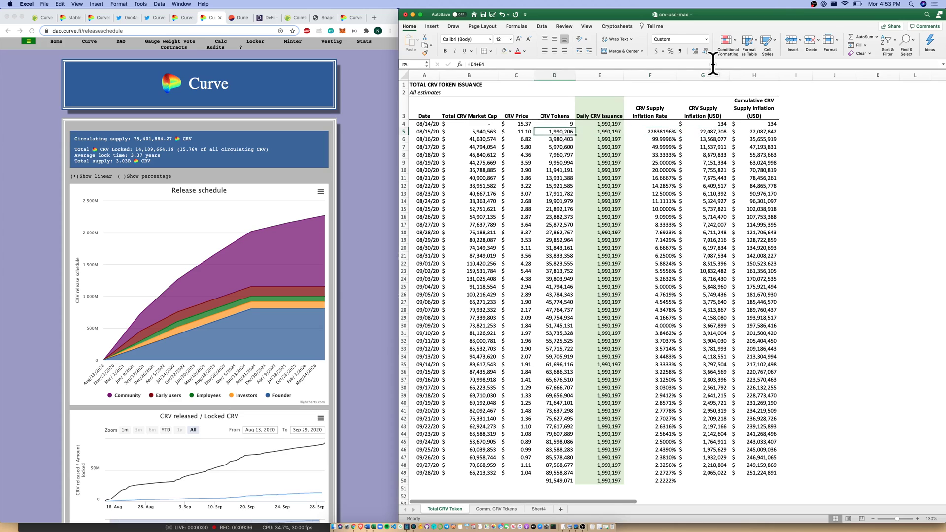
key("Right")
key("Right")
key("Right")
key("Right")
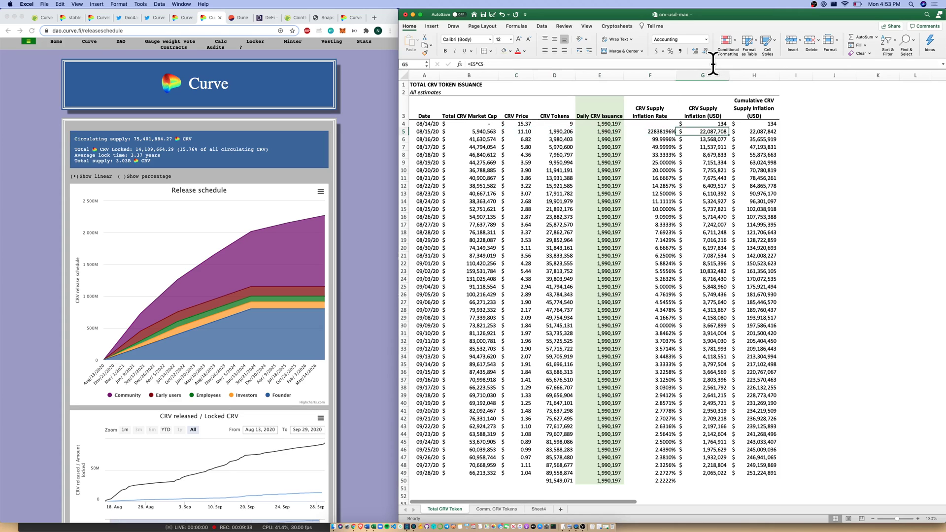
left_click(749, 473)
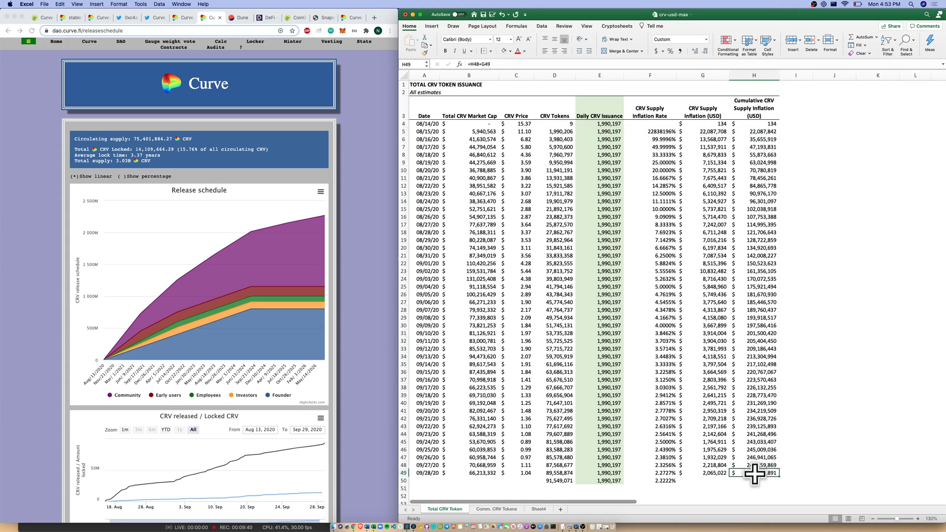
key("Left")
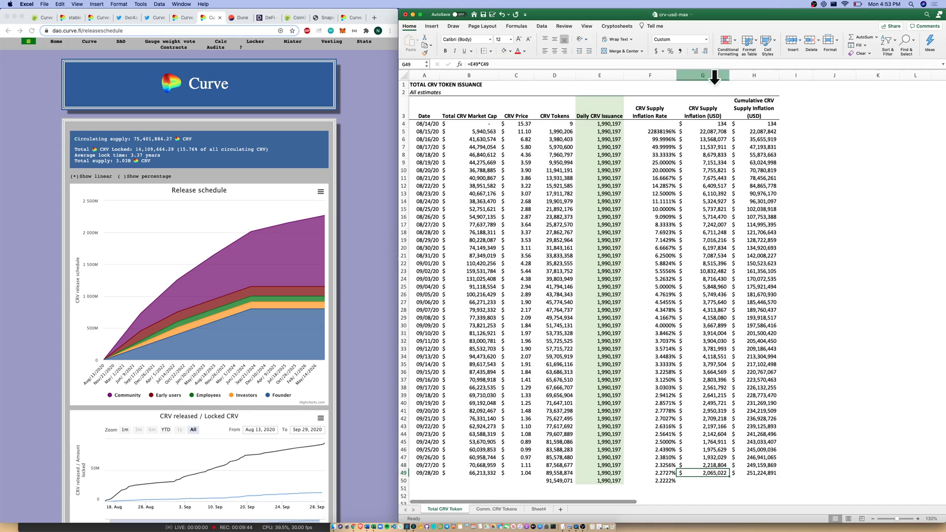
left_click(709, 75)
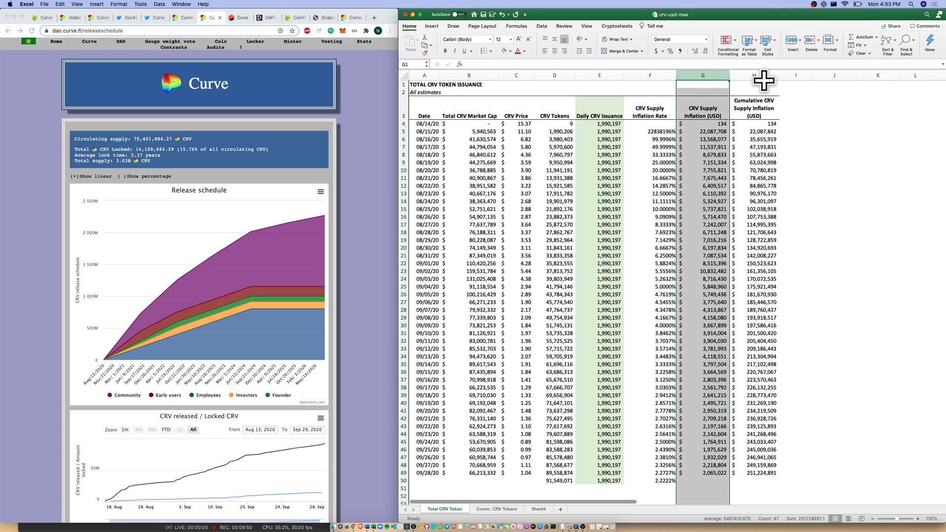
left_click(766, 473)
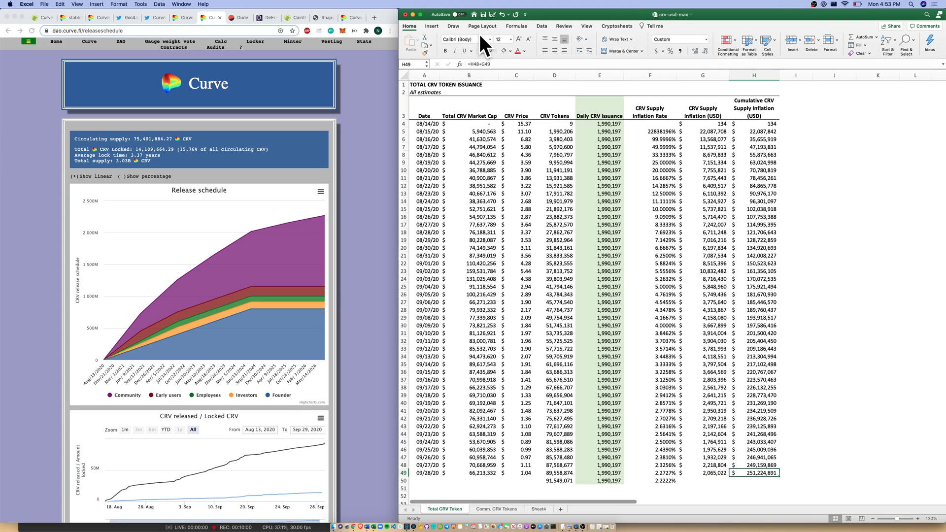
- View the CoinGecko CRV stats, $1.04 price and $67,356,803 market cap, beside the workbook
left_click(43, 14)
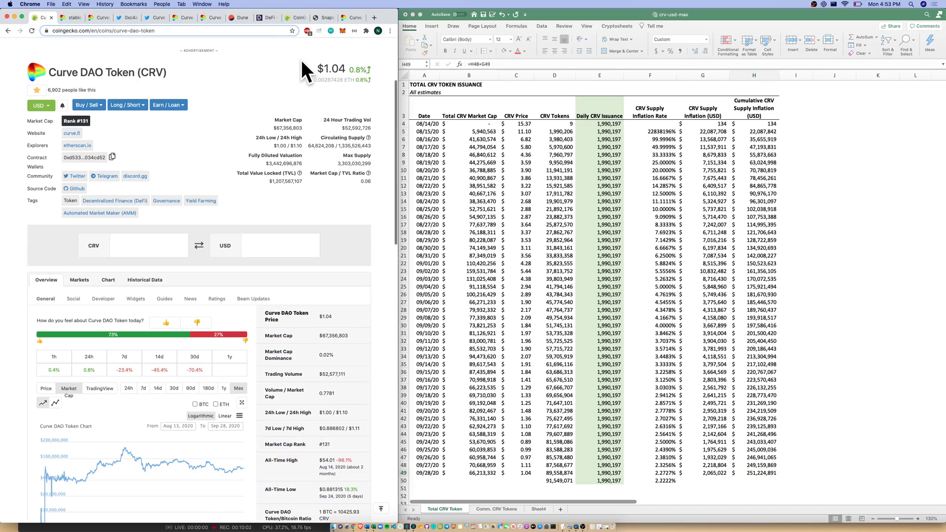
scroll(301, 60, "down", 1)
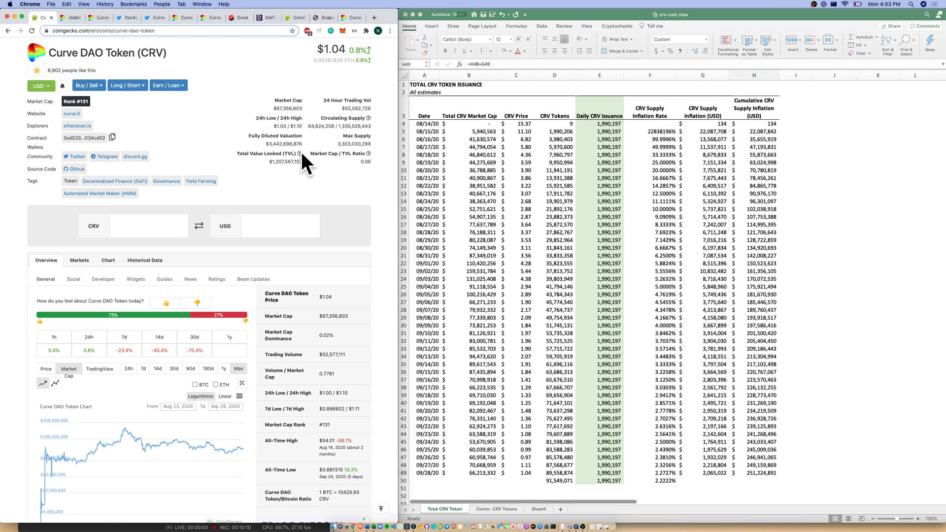
left_click(590, 308)
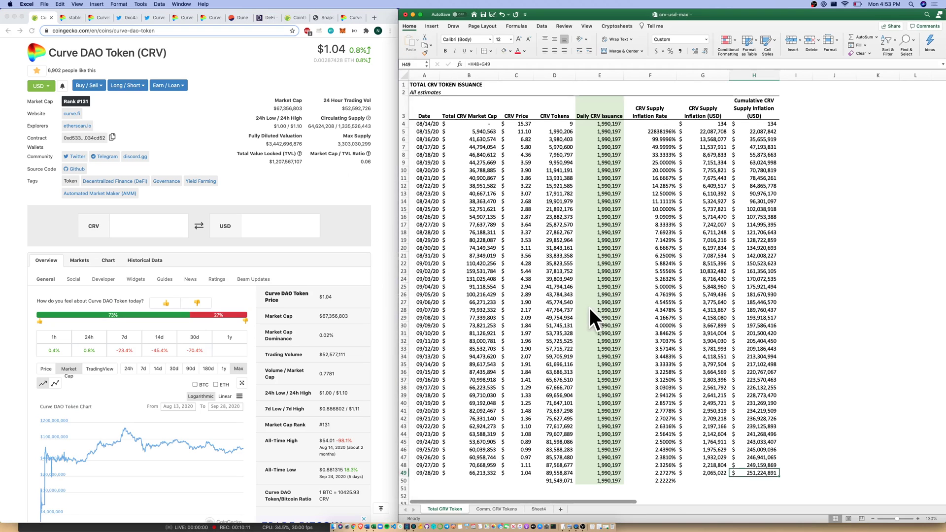
- On the Comm. CRV Tokens sheet, select the Daily CRV Issuance column to see its total
left_click(504, 509)
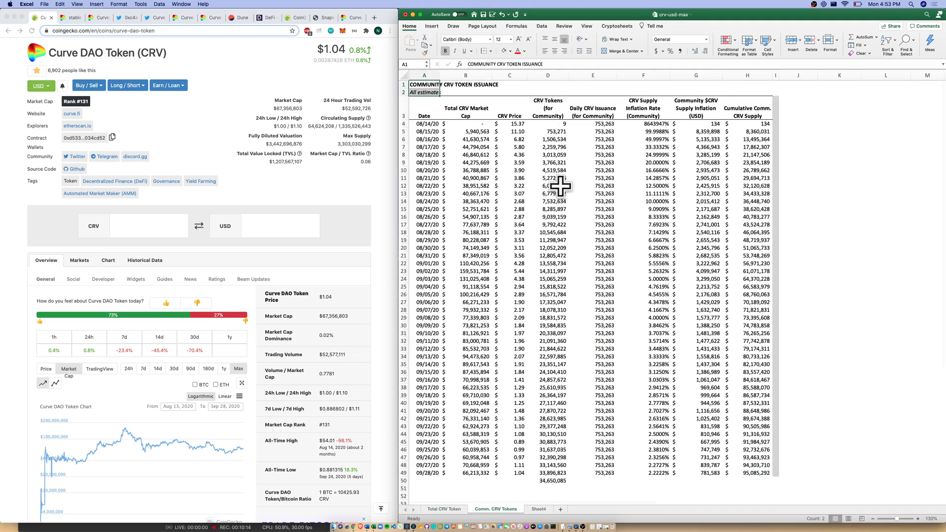
left_click(600, 109)
key("ctrl+shift+Down")
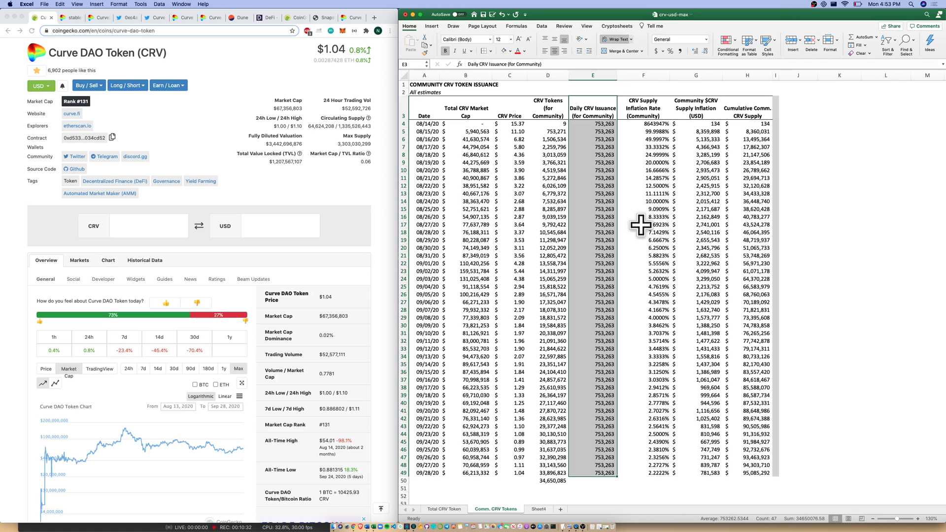
- On Sheet4, check the 0.04% trading fee and daily fee formula, then select all daily fees to sum them
left_click(538, 509)
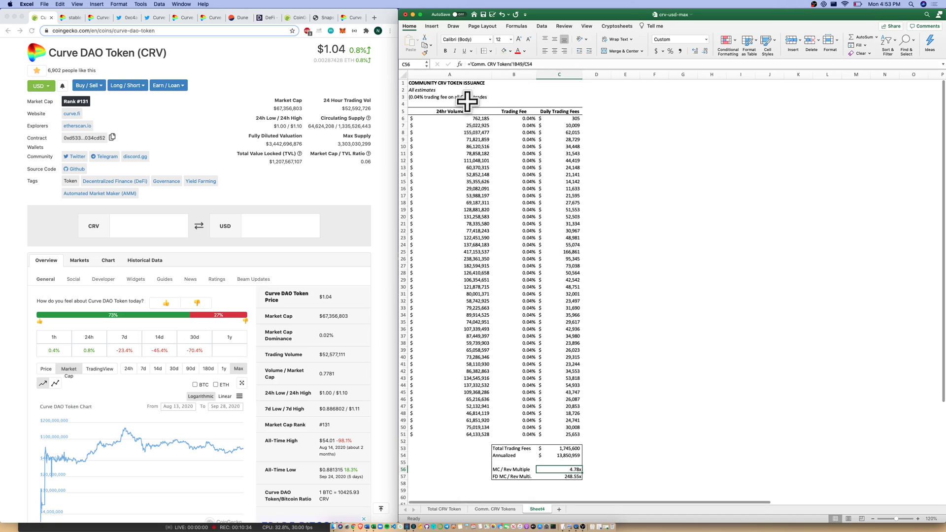
left_click(478, 109)
key("Right")
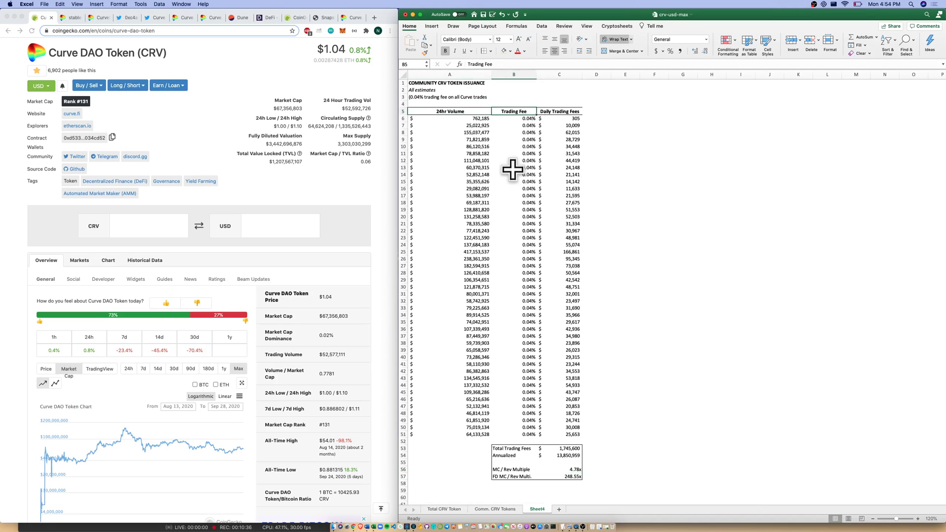
left_click(448, 114)
key("Down")
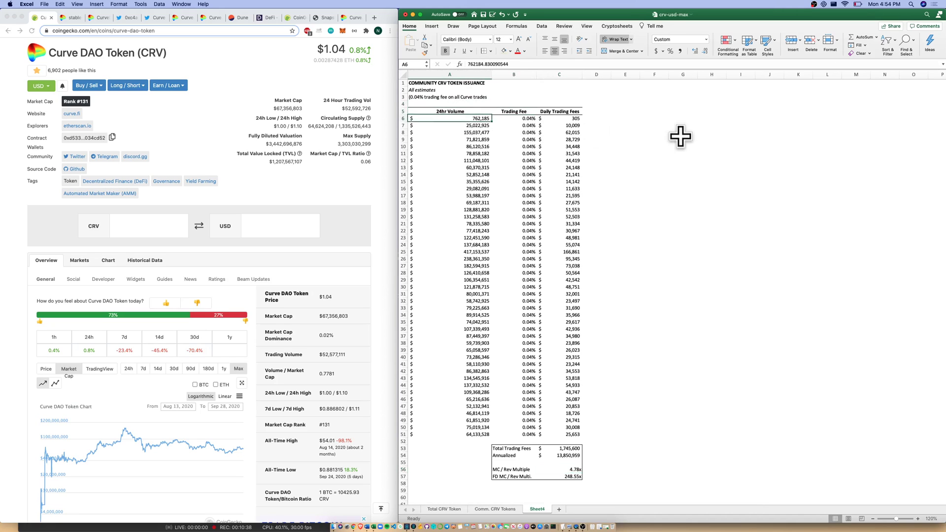
key("Right")
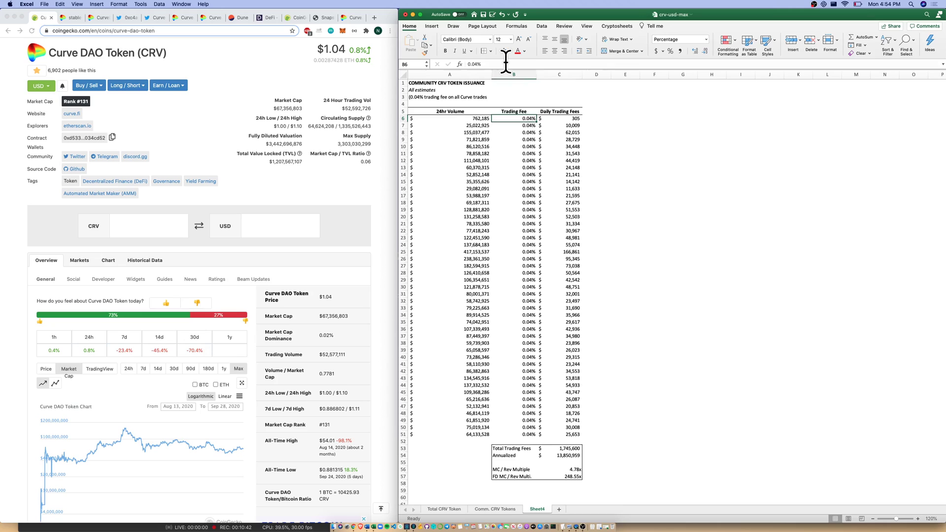
key("Right")
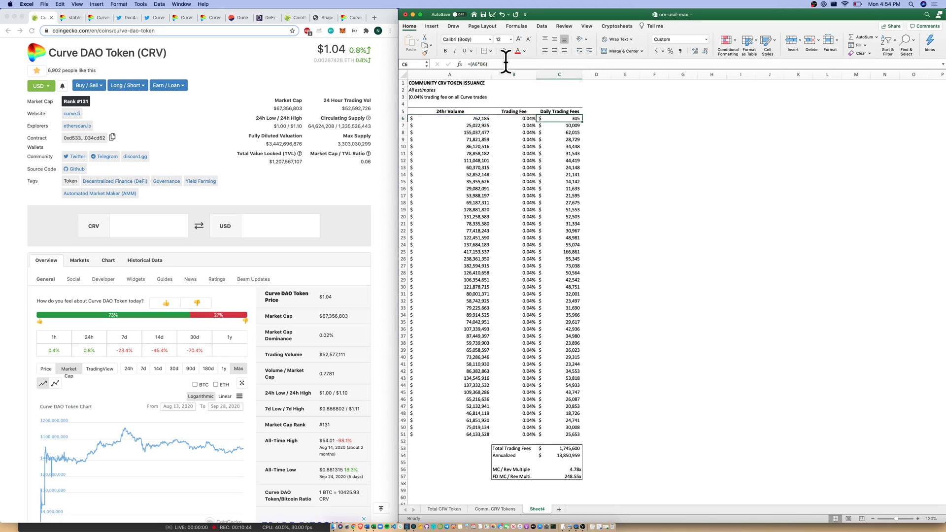
key("super+shift+Down")
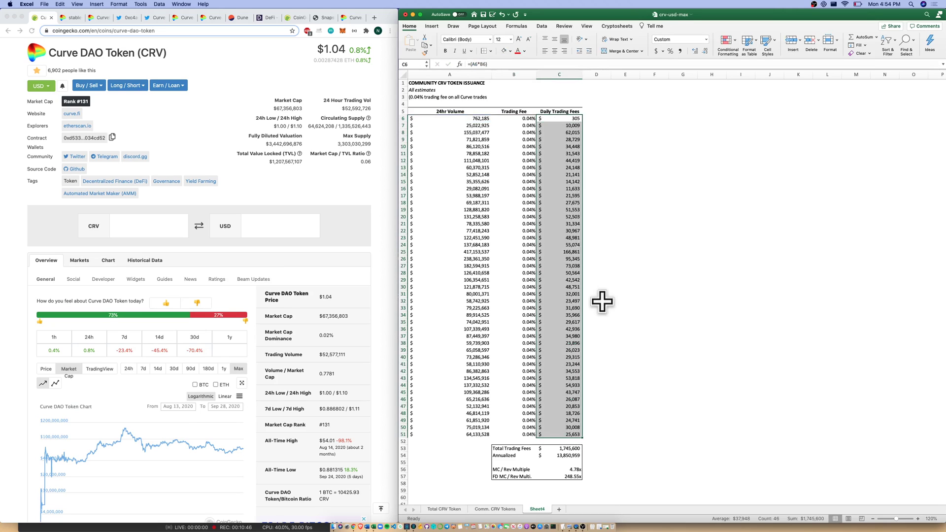
- Review the total fees, $13,850,959 annualized fees, and the 4.78x and 248.55x multiple formulas
left_click(565, 449)
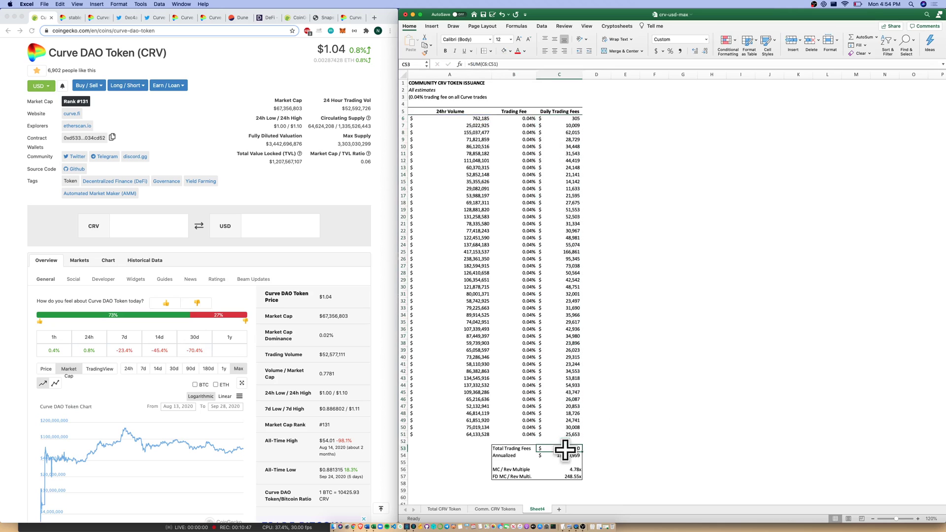
left_click(600, 61)
key("Escape")
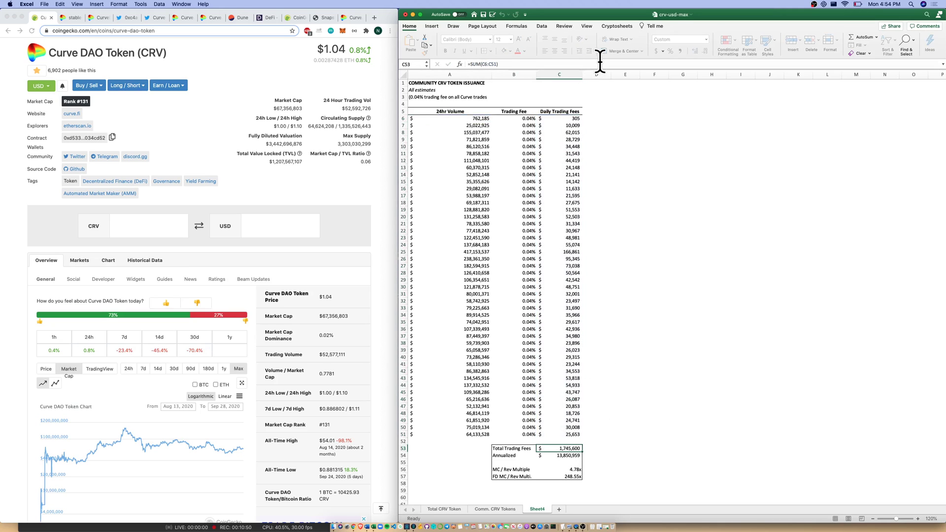
key("Down")
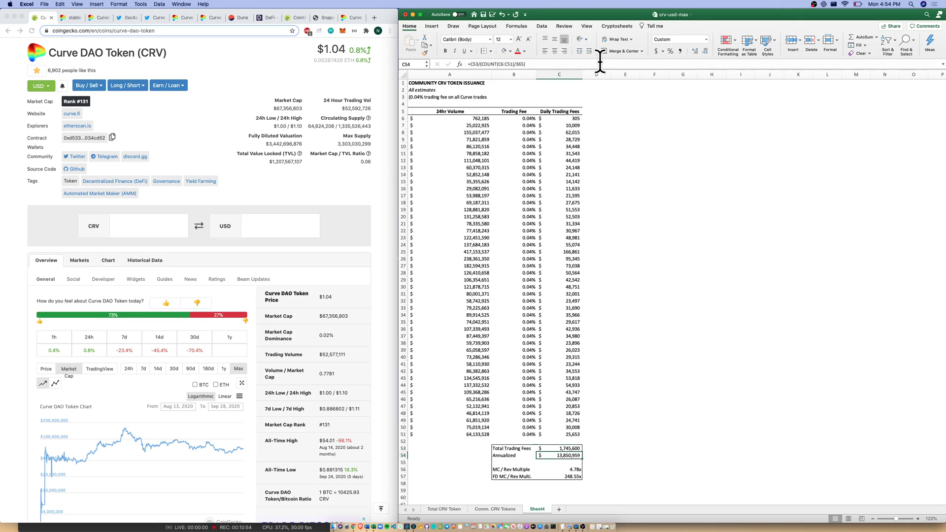
key("Down")
key("Down")
left_click(599, 61)
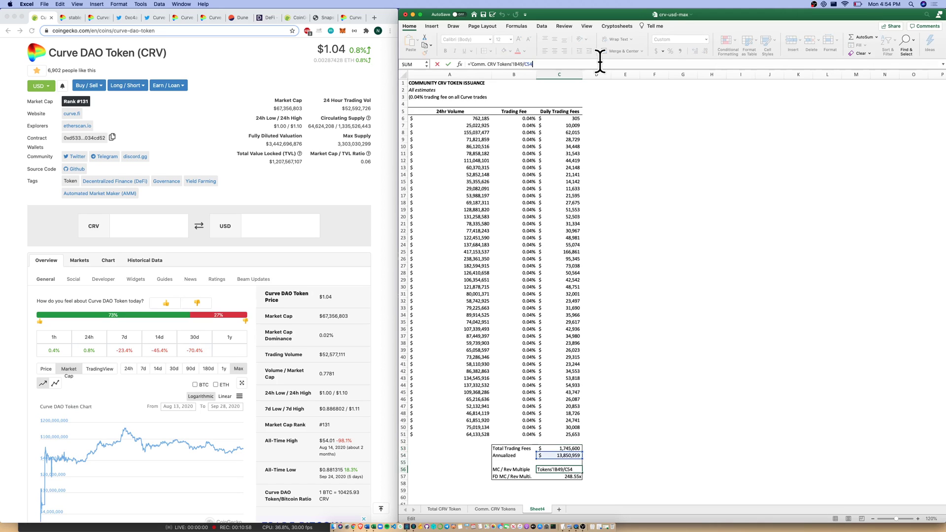
key("Escape")
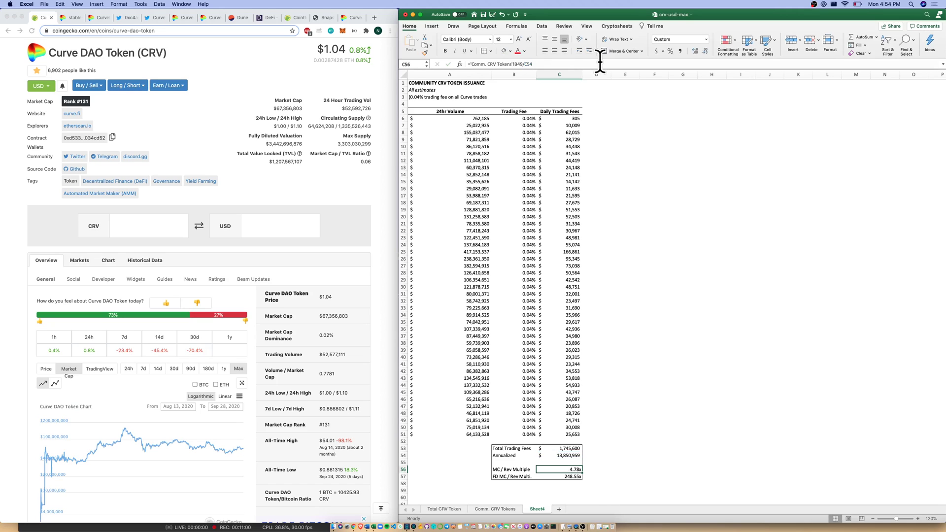
key("Down")
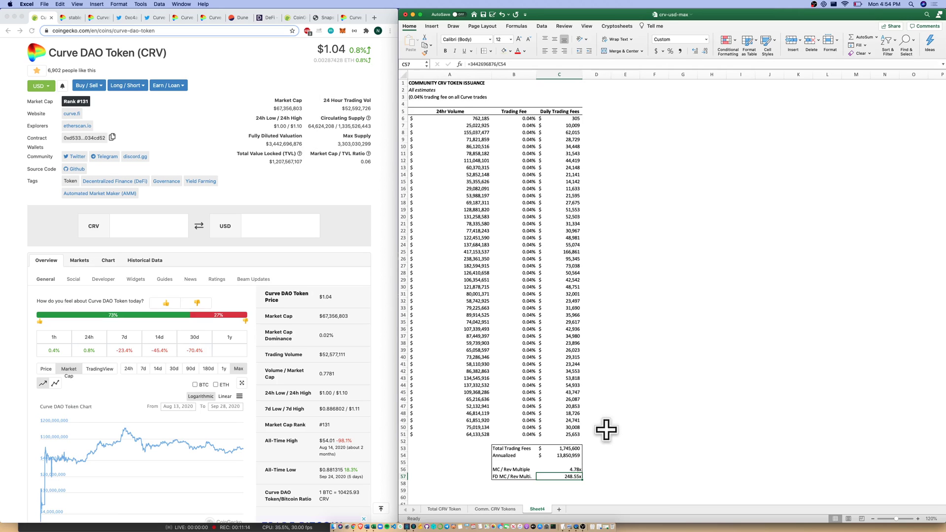
left_click(570, 454)
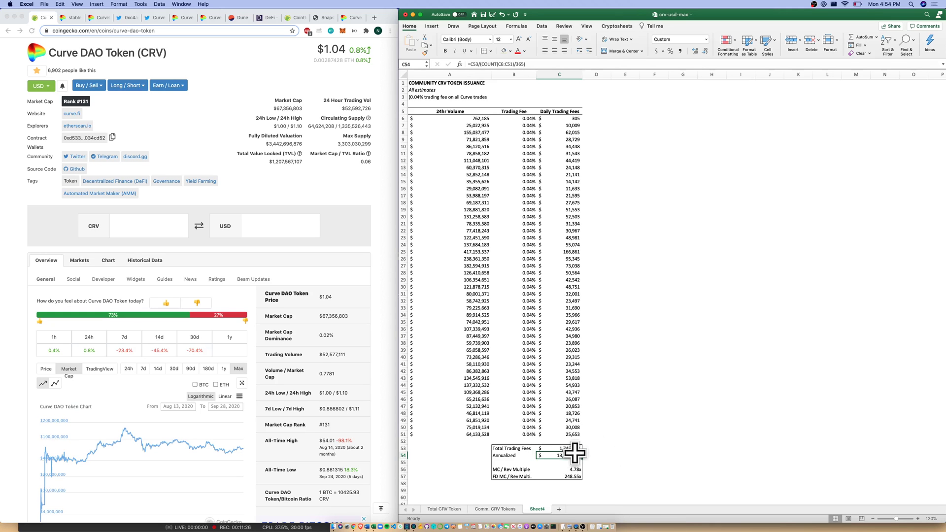
key("ctrl+Up")
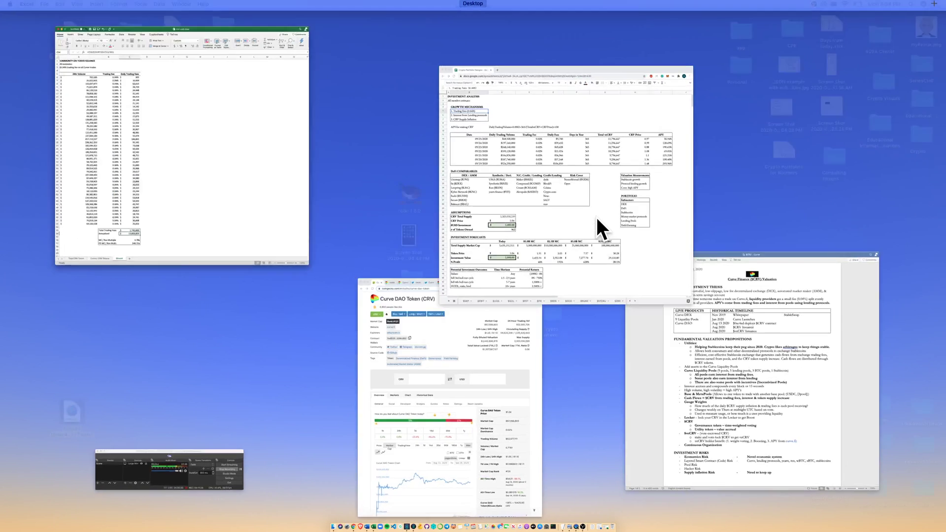
left_click(596, 217)
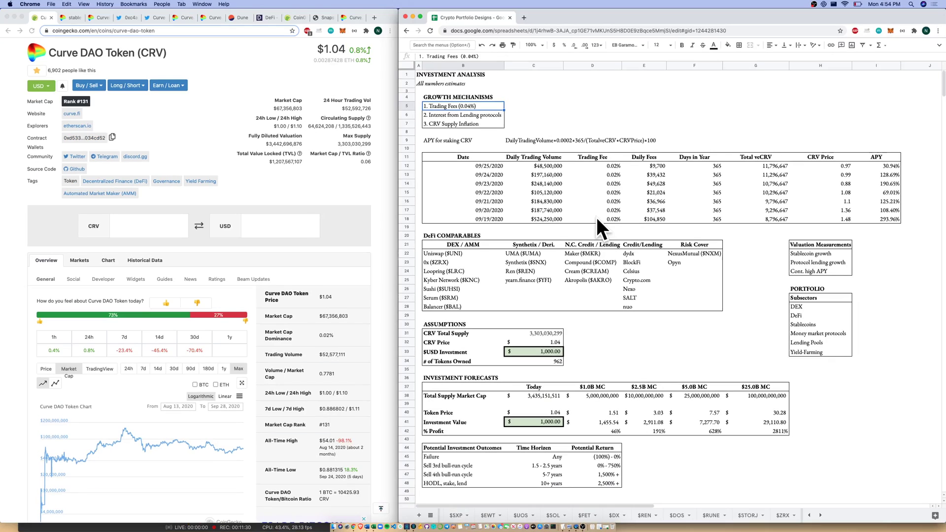
left_click(483, 99)
key("shift+Down")
key("shift+Down")
key("shift+Down")
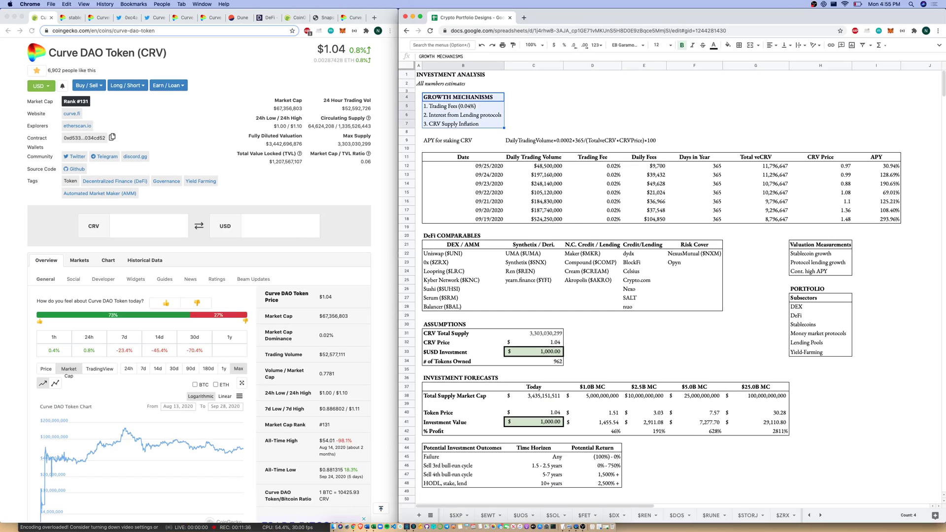
left_click(65, 18)
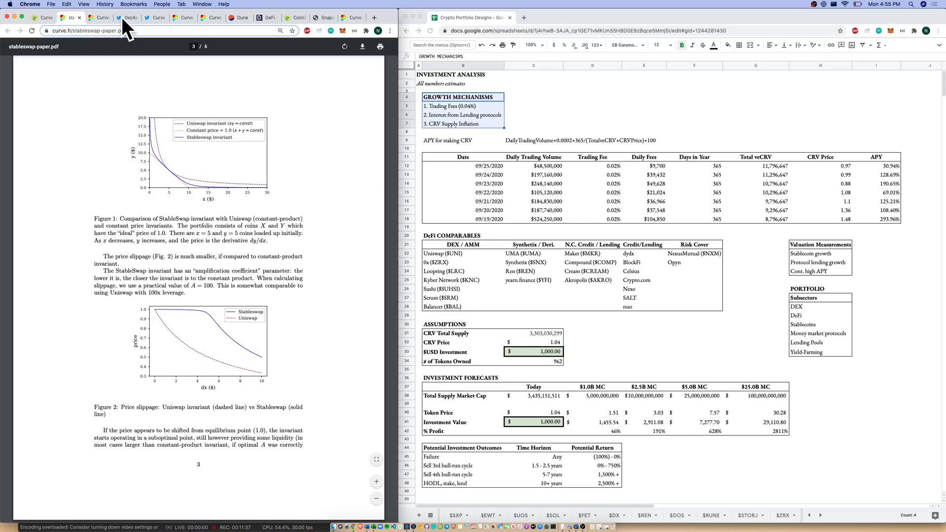
left_click(179, 16)
scroll(128, 225, "down", 10)
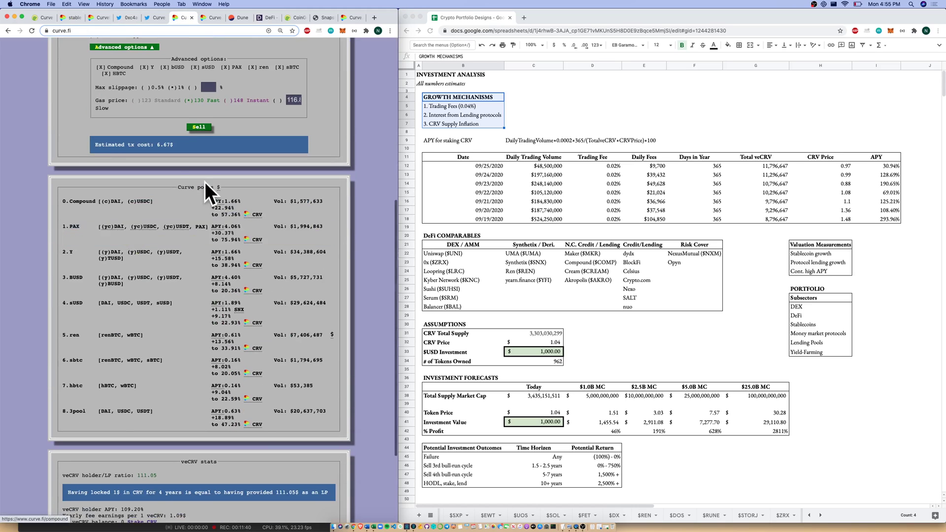
left_click(38, 16)
left_click(486, 103)
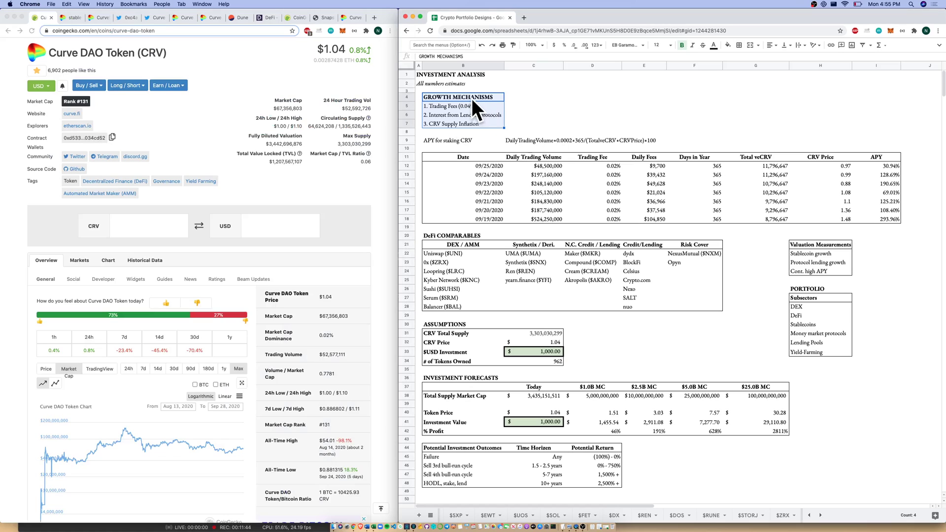
left_click(495, 115)
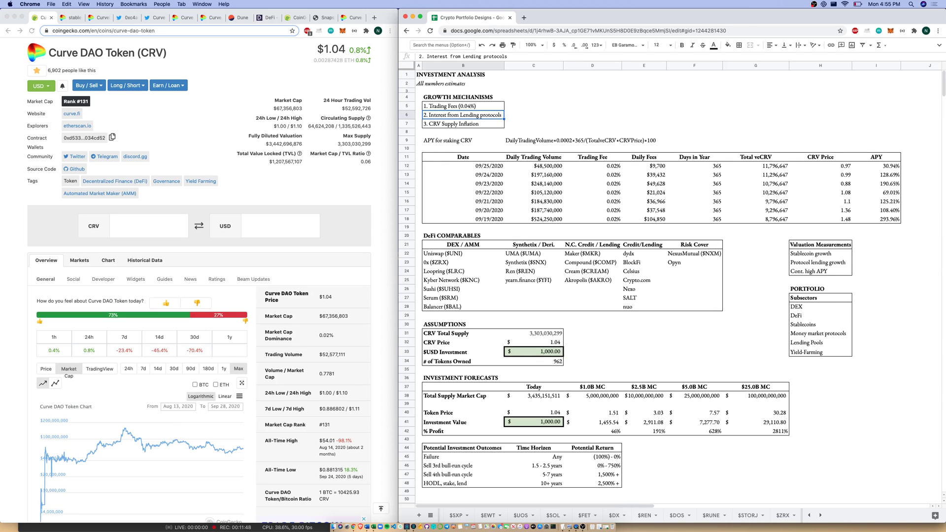
left_click(463, 124)
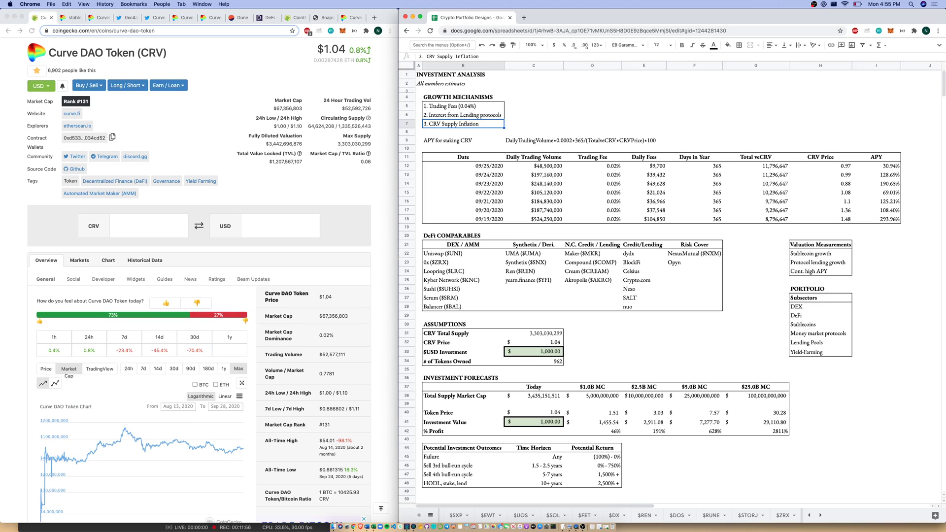
left_click(463, 141)
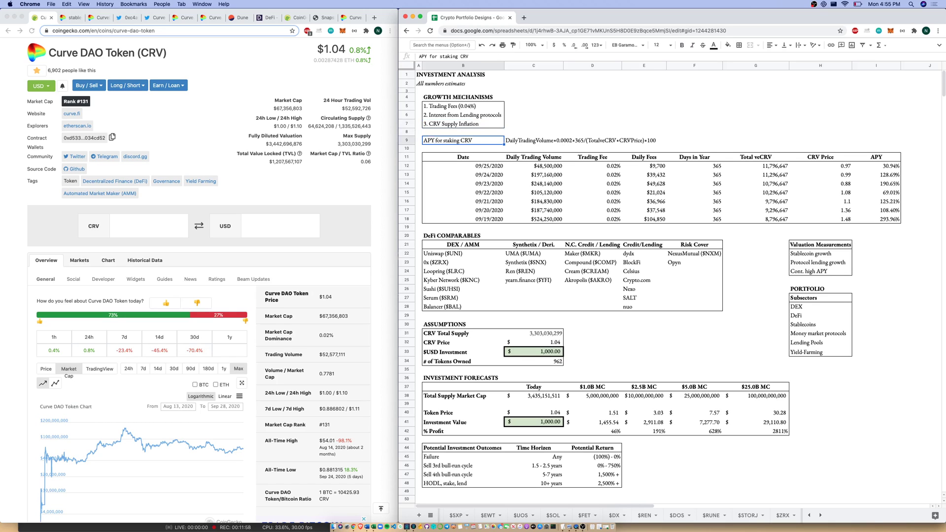
left_click_drag(463, 141, 646, 140)
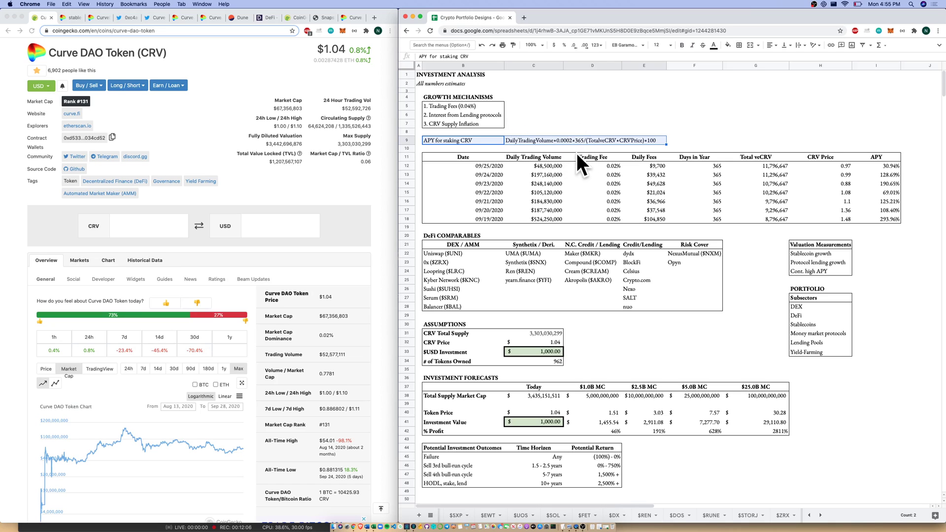
left_click(349, 15)
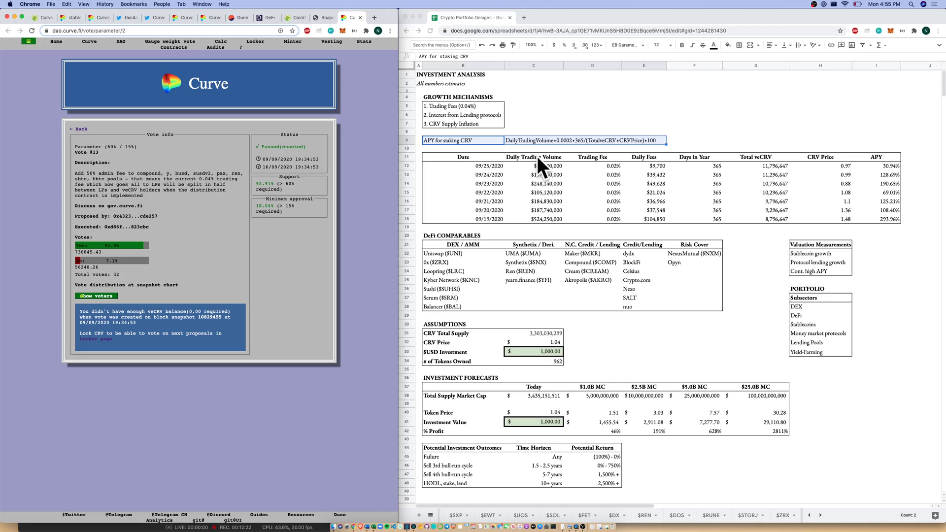
left_click(570, 145)
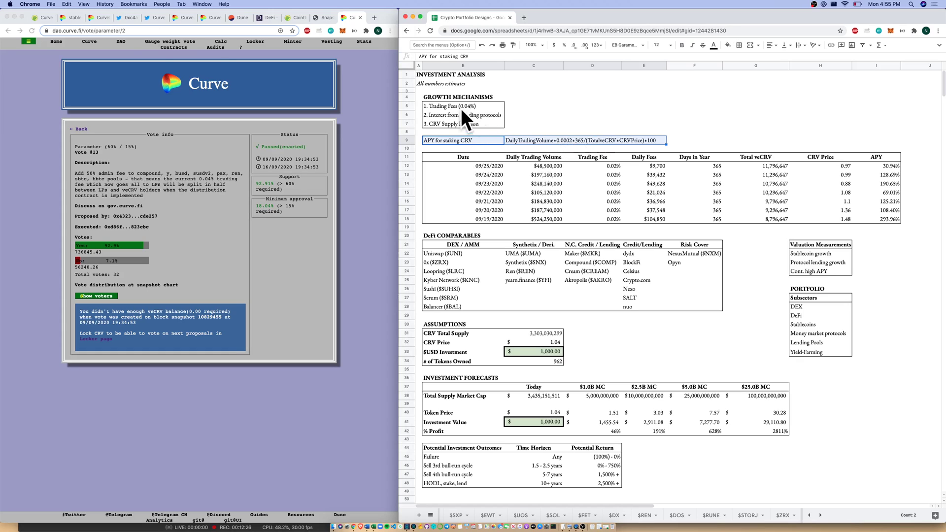
left_click(42, 17)
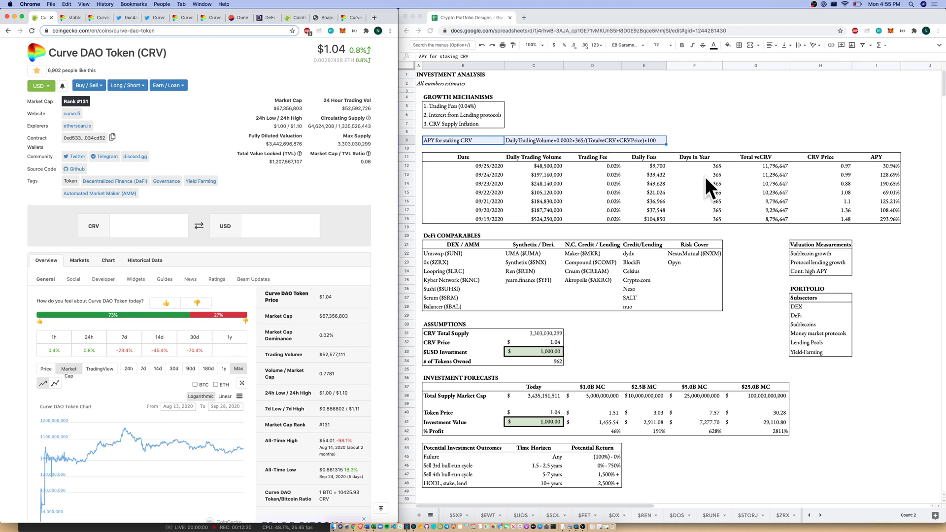
left_click(890, 162)
left_click(890, 161)
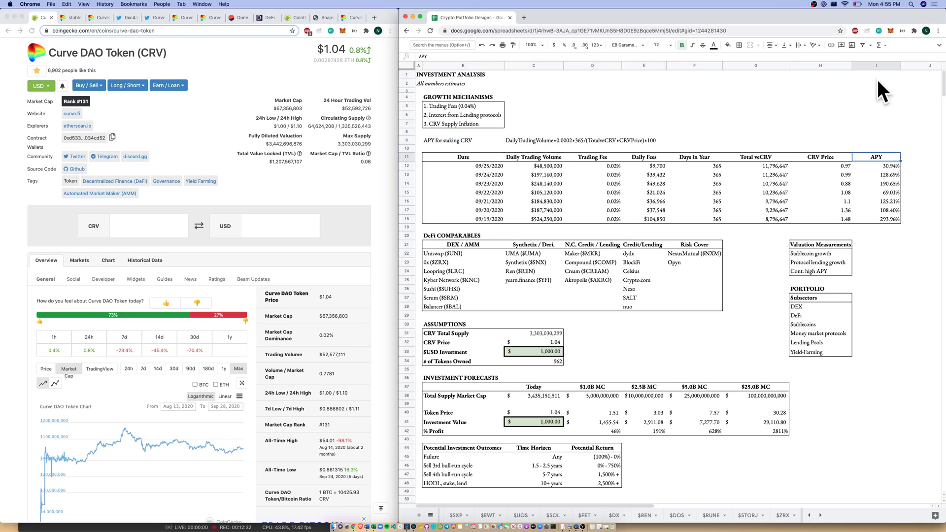
key("Down")
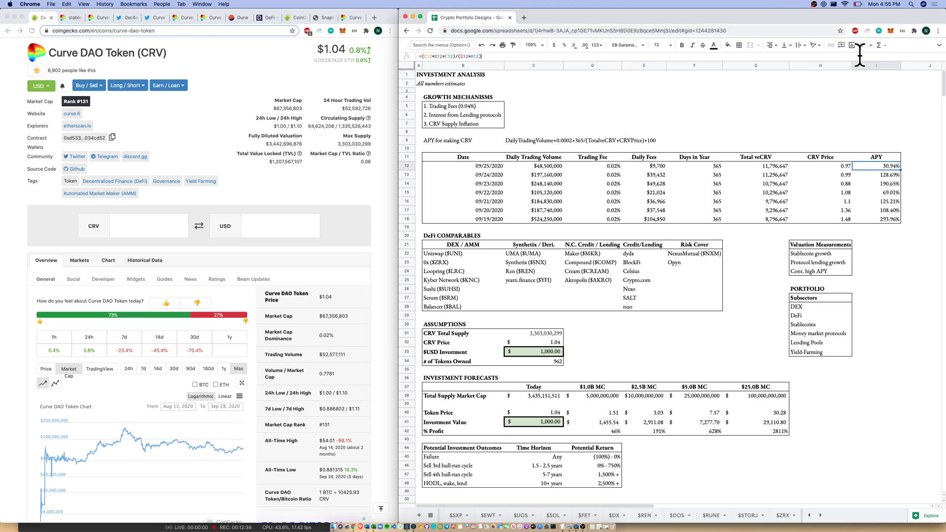
key("Return")
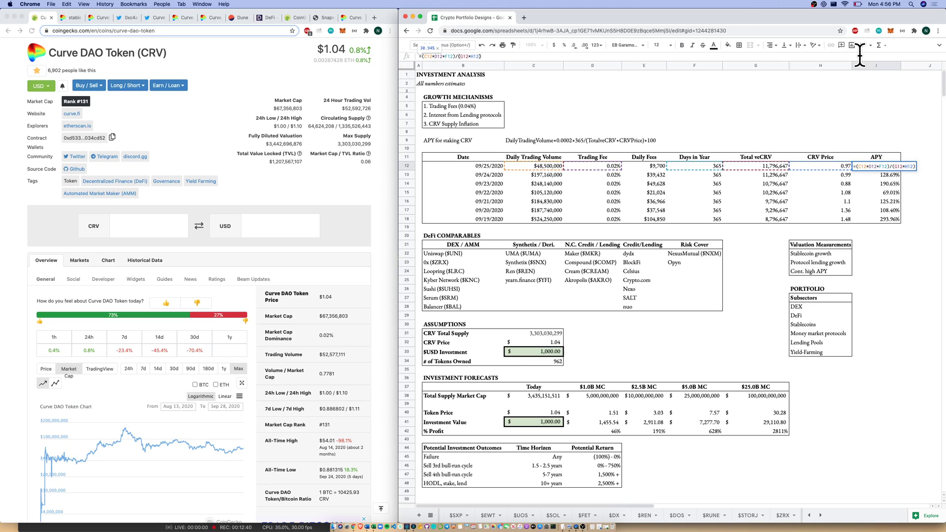
key("Escape")
key("Left")
key("Left")
key("shift+Down")
key("shift+Down")
key("shift+Down")
key("shift+Down")
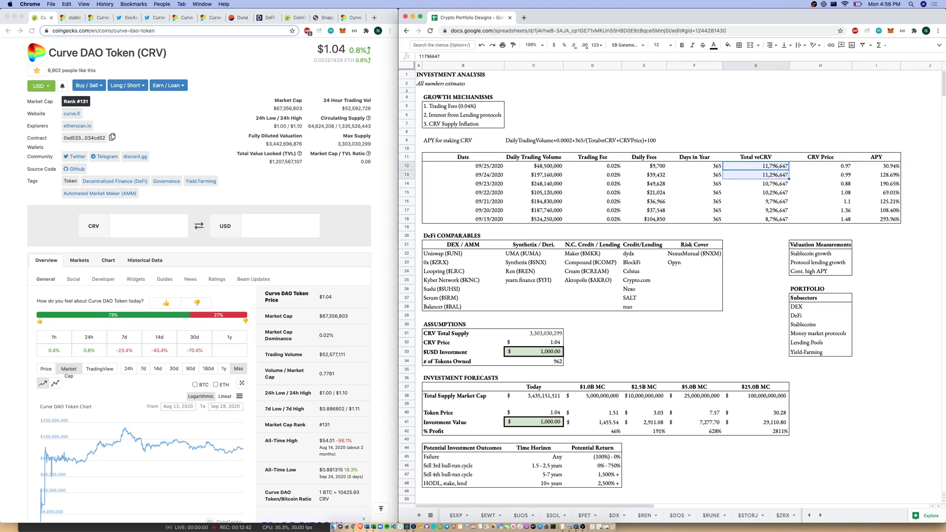
key("shift+Down")
key("shift+Down")
key("Right")
key("Right")
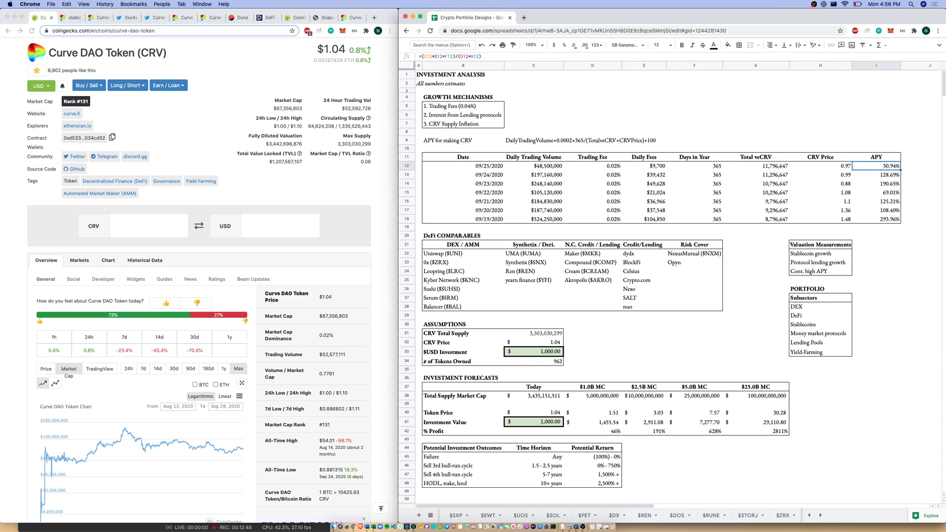
key("Down")
key("Up")
key("Down")
key("Down")
key("Down")
key("Down")
key("Down")
key("Down")
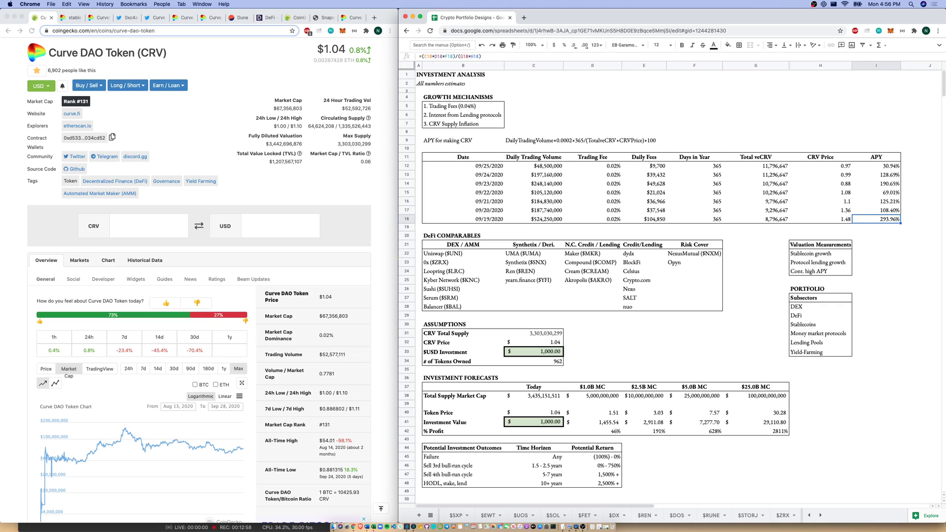
left_click(598, 176)
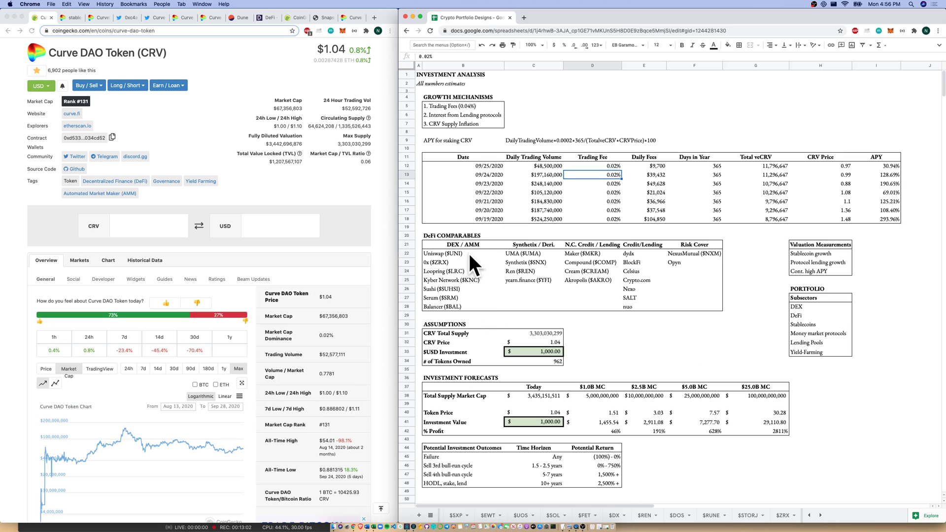
left_click(458, 237)
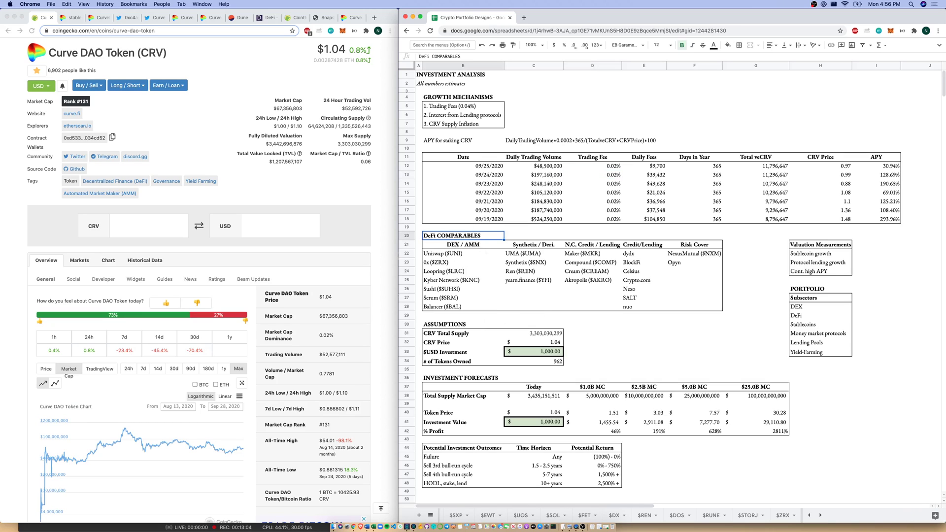
key("shift+Right")
key("shift+Down")
key("shift+Right")
key("shift+Down")
key("shift+Down")
key("shift+Down")
key("shift+Right")
key("shift+Right")
key("shift+Down")
key("shift+Down")
key("shift+Down")
key("shift+Down")
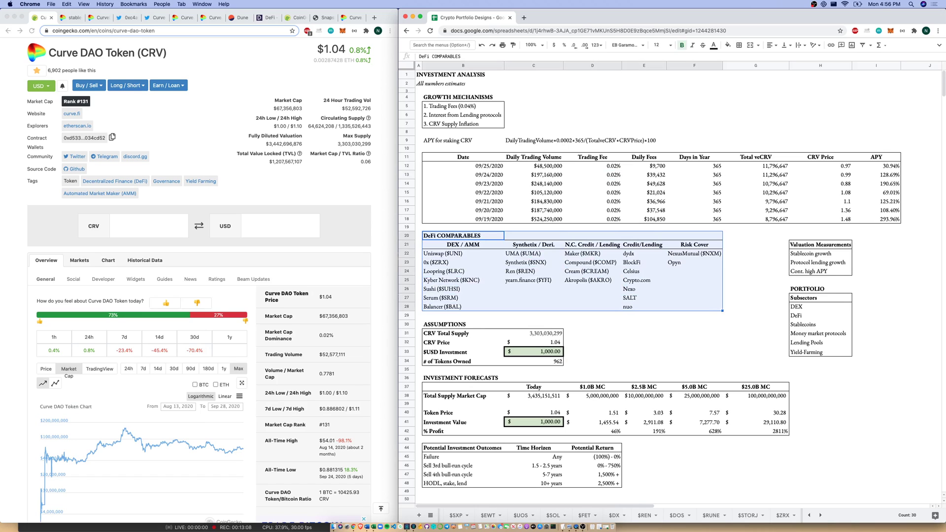
key("Down")
key("shift+Down")
key("shift+Down")
key("shift+Down")
key("shift+Down")
key("shift+Down")
key("shift+Down")
key("shift+Down")
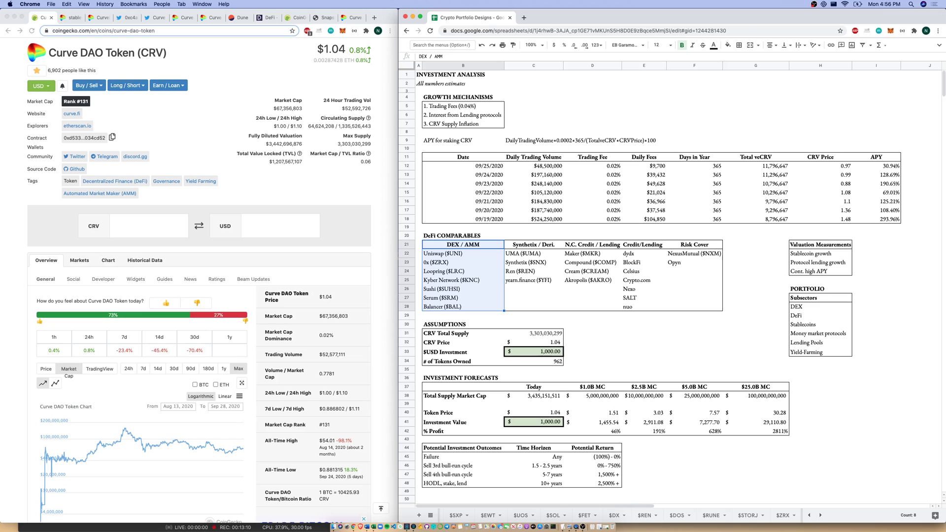
key("Right")
key("Right")
key("Right")
key("Right")
key("Right")
key("Right")
key("shift+Down")
key("shift+Down")
key("shift+Down")
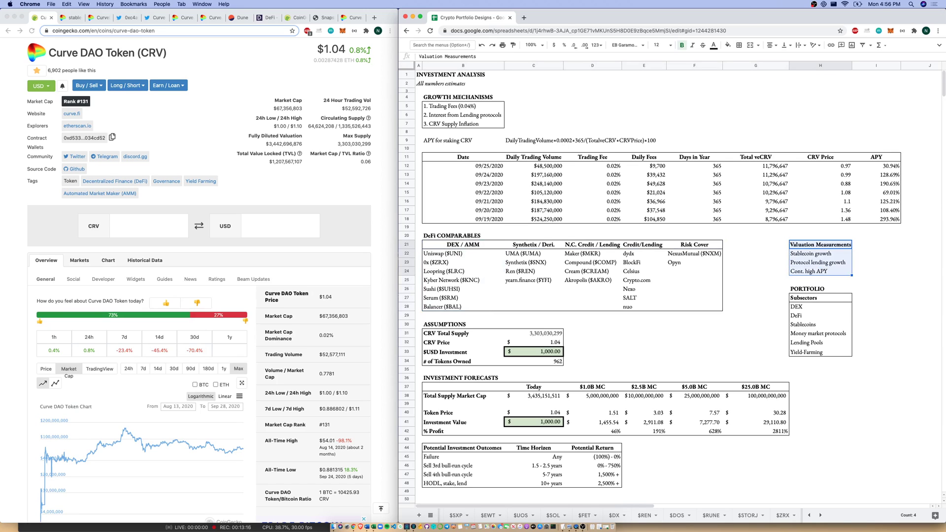
key("Down")
key("Down")
key("Down")
key("Down")
key("Down")
key("Down")
key("shift+Down")
key("shift+Down")
key("shift+Down")
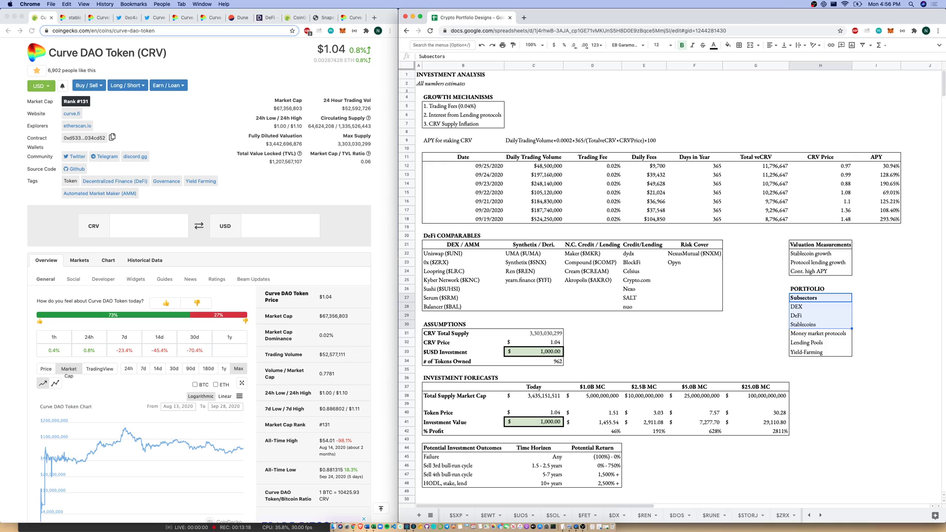
key("shift+Down")
key("shift+Down")
key("shift+Down")
key("shift+Down")
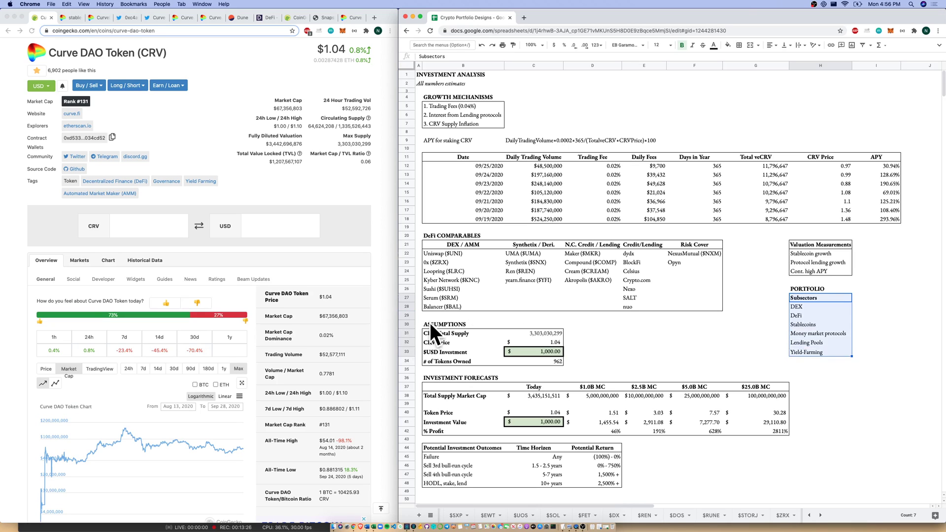
left_click_drag(443, 324, 765, 426)
left_click(771, 397)
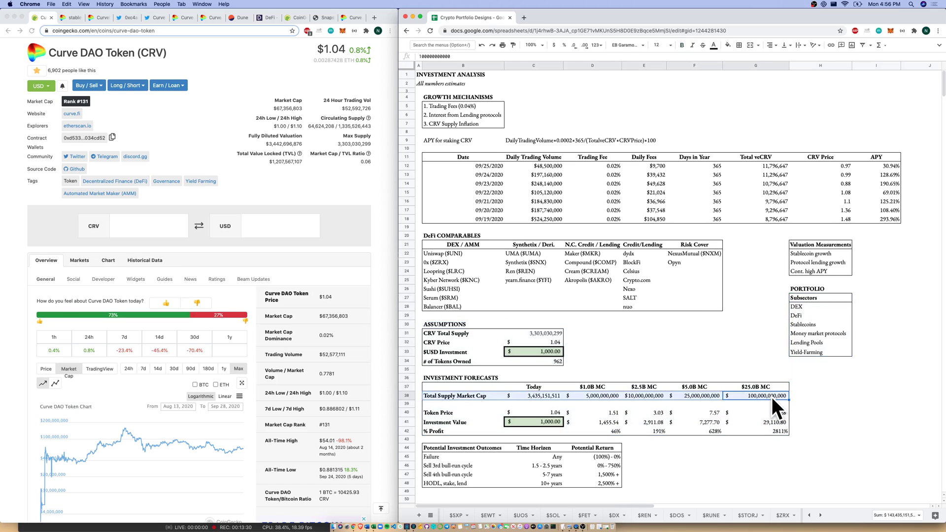
key("Down")
key("Down")
key("shift+Left")
key("shift+Left")
key("shift+Left")
key("shift+Left")
key("shift+Left")
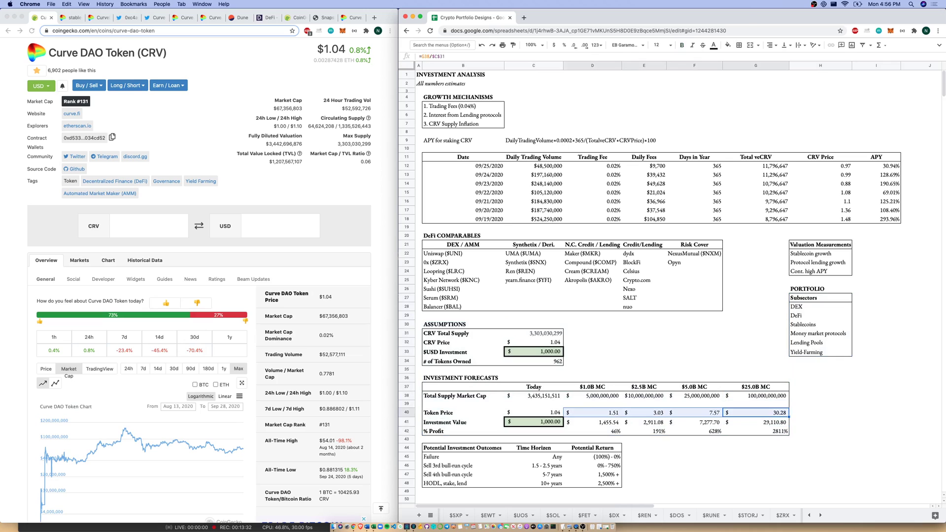
key("shift+Down")
key("shift+Down")
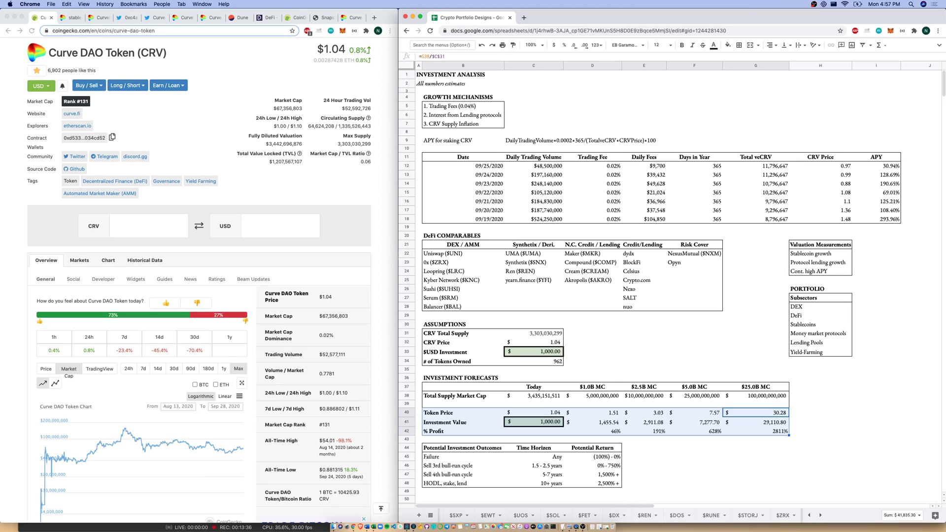
key("Down")
key("Down")
key("Left")
key("Left")
key("Down")
key("Down")
key("Left")
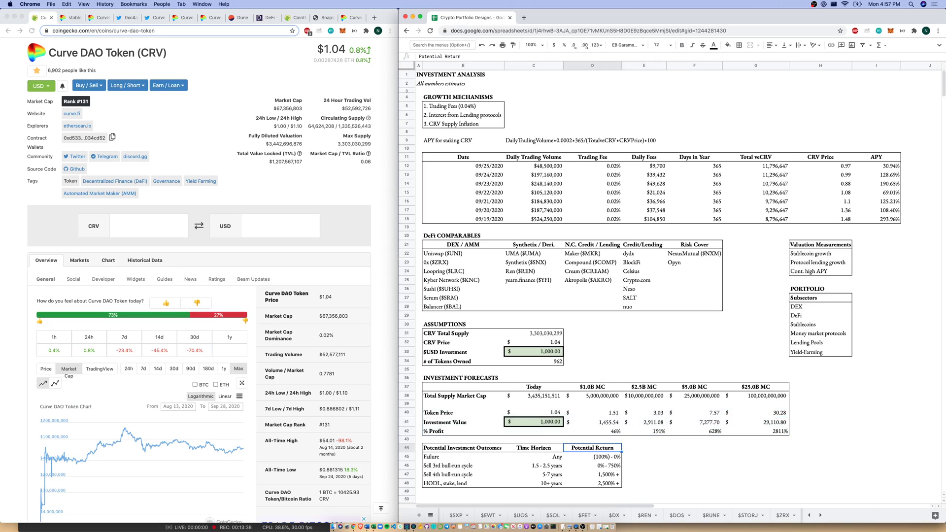
key("shift+Left")
key("shift+Down")
key("shift+Left")
key("shift+Down")
key("shift+Down")
key("shift+Down")
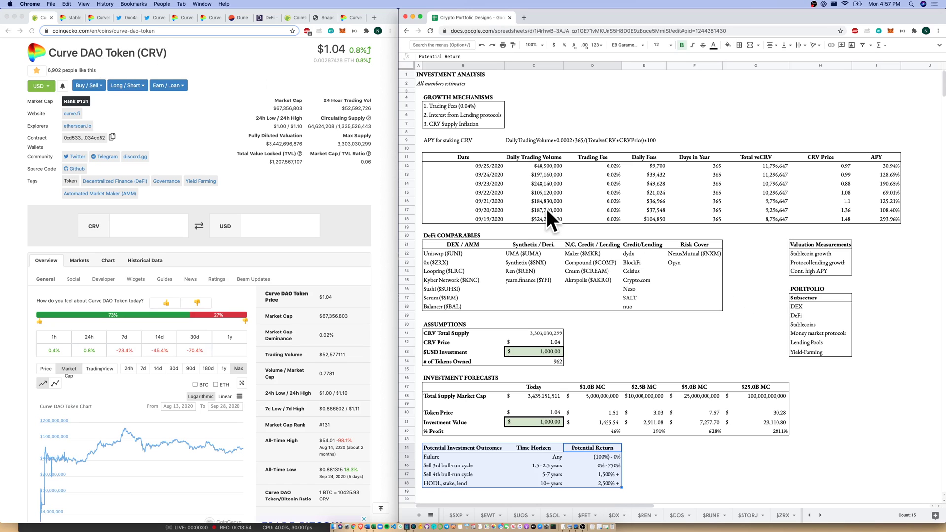
scroll(243, 169, "down", 1)
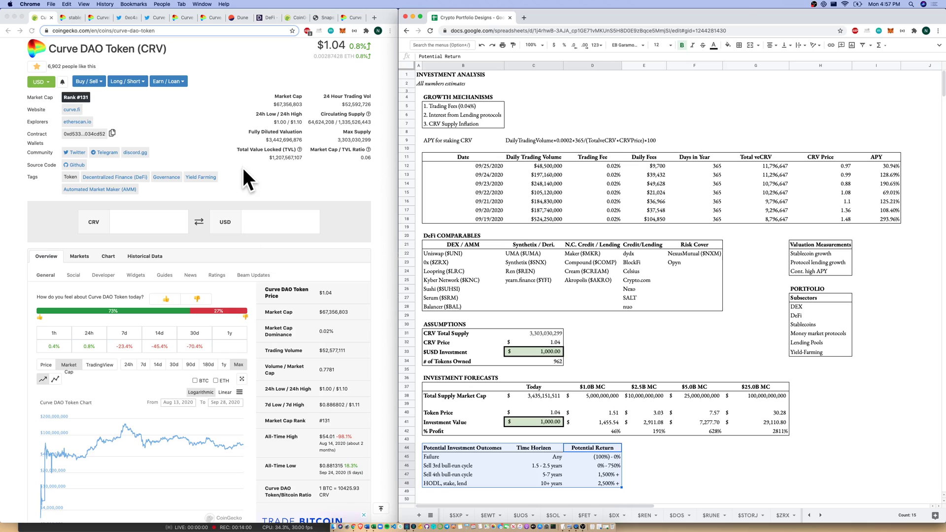
left_click(306, 529)
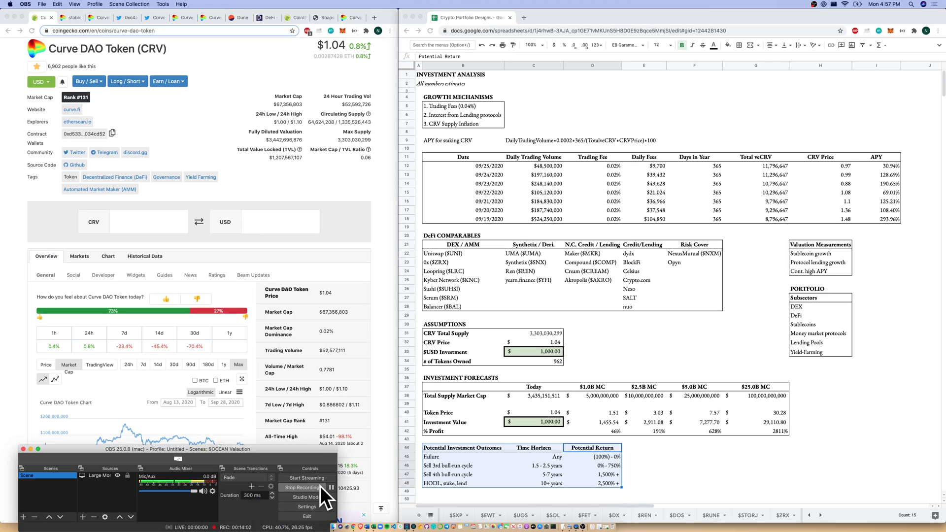